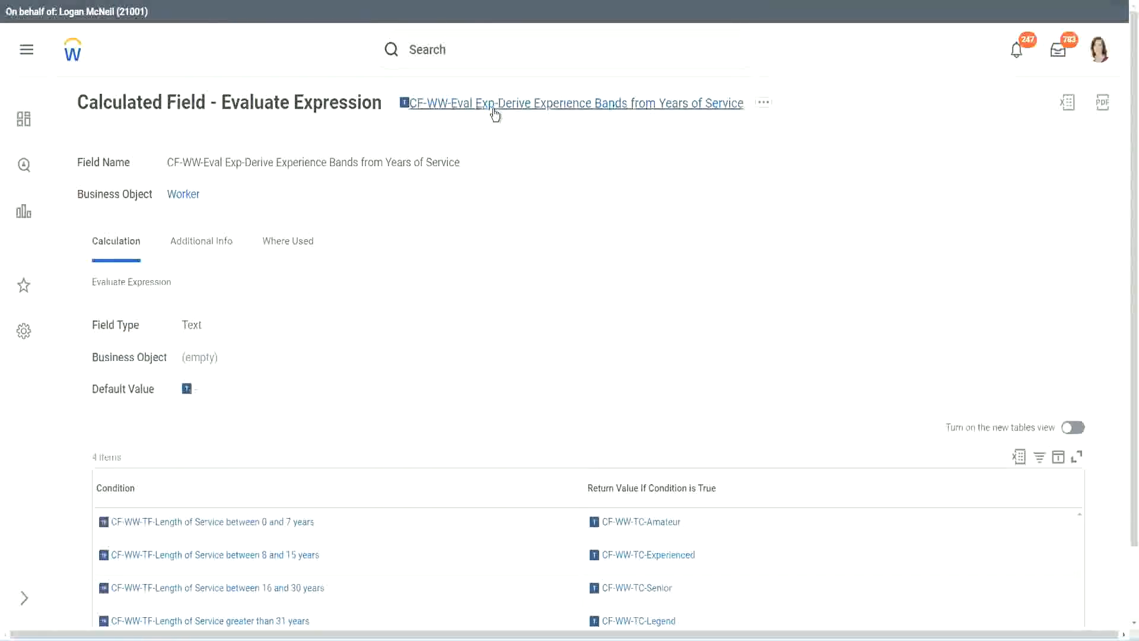
right_click(495, 106)
click(535, 175)
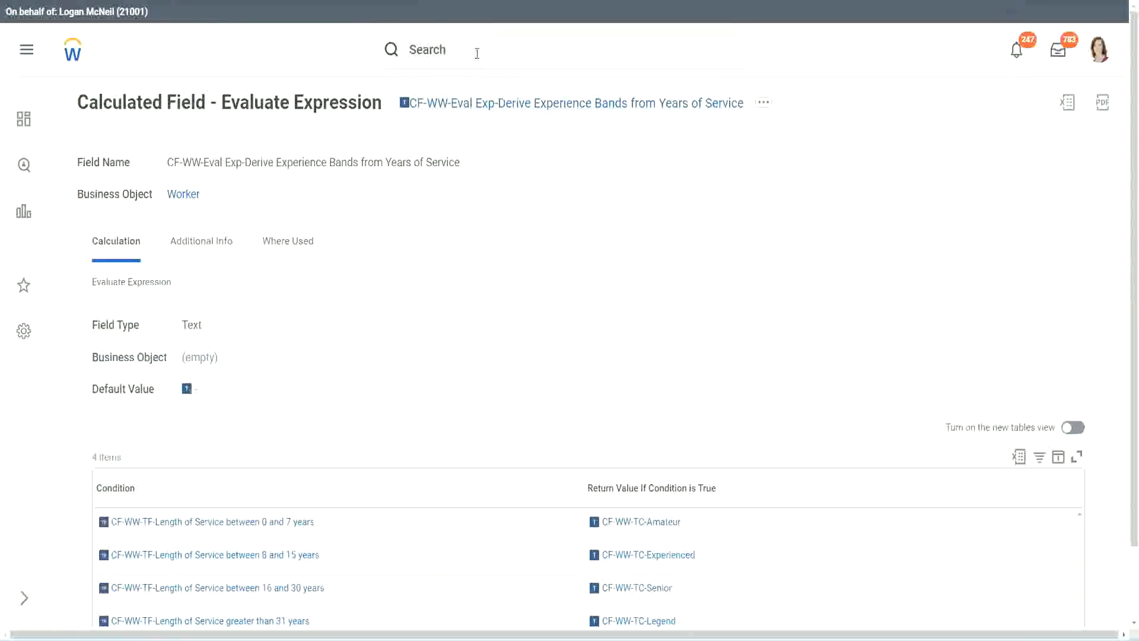
click(477, 53)
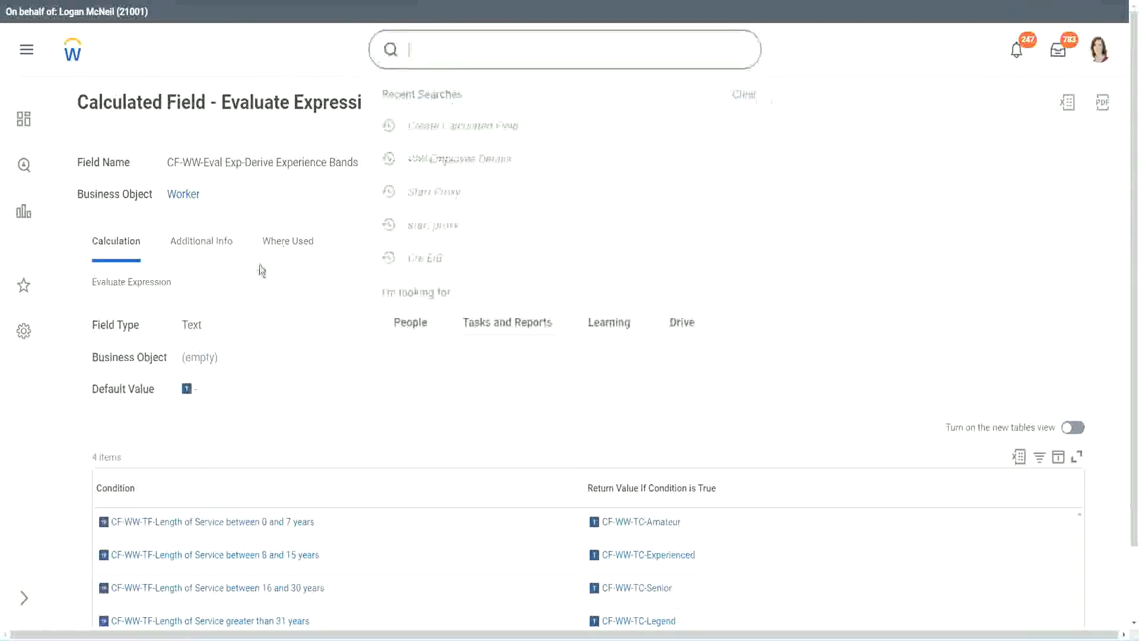
click(806, 133)
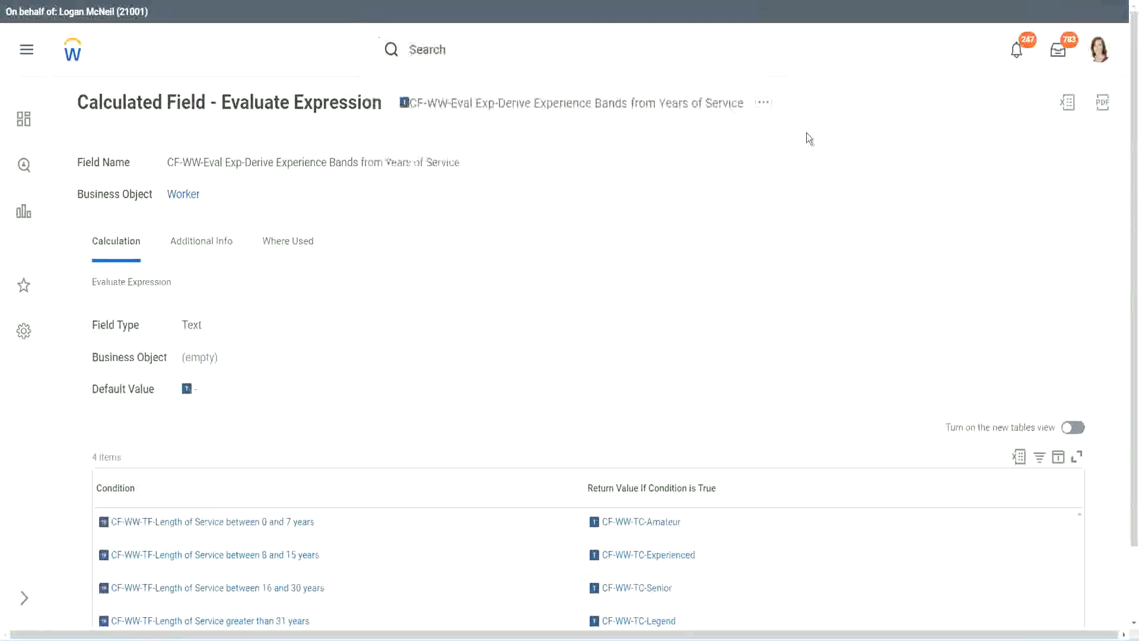
- Search for "create calc field" and open the Create Calculated Field task
click(451, 45)
text(create calc)
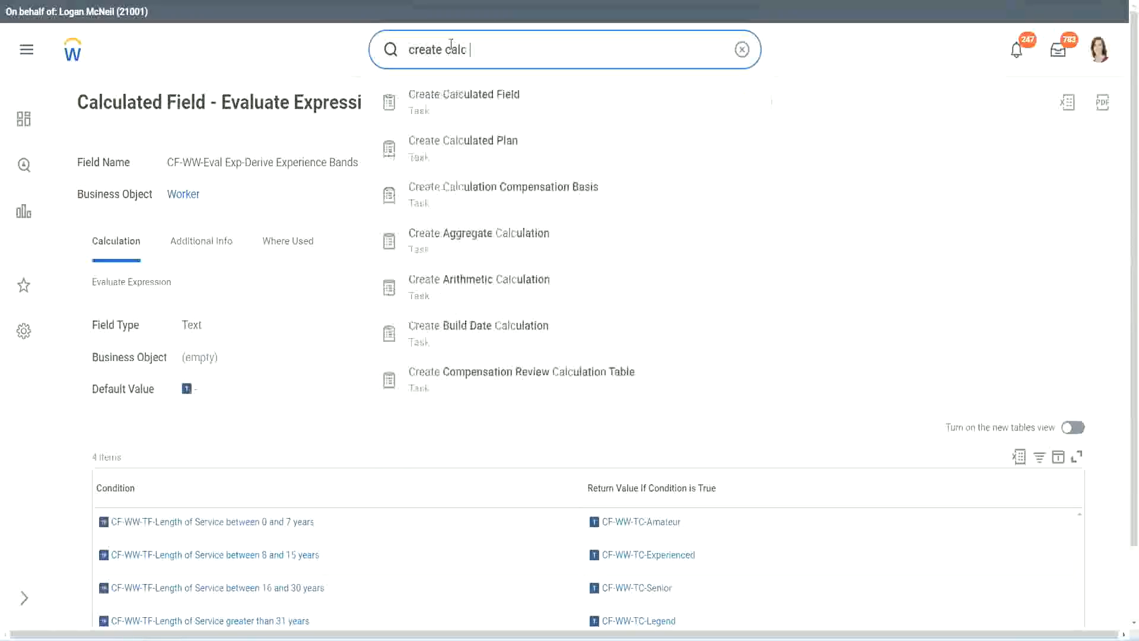
text( field)
click(475, 110)
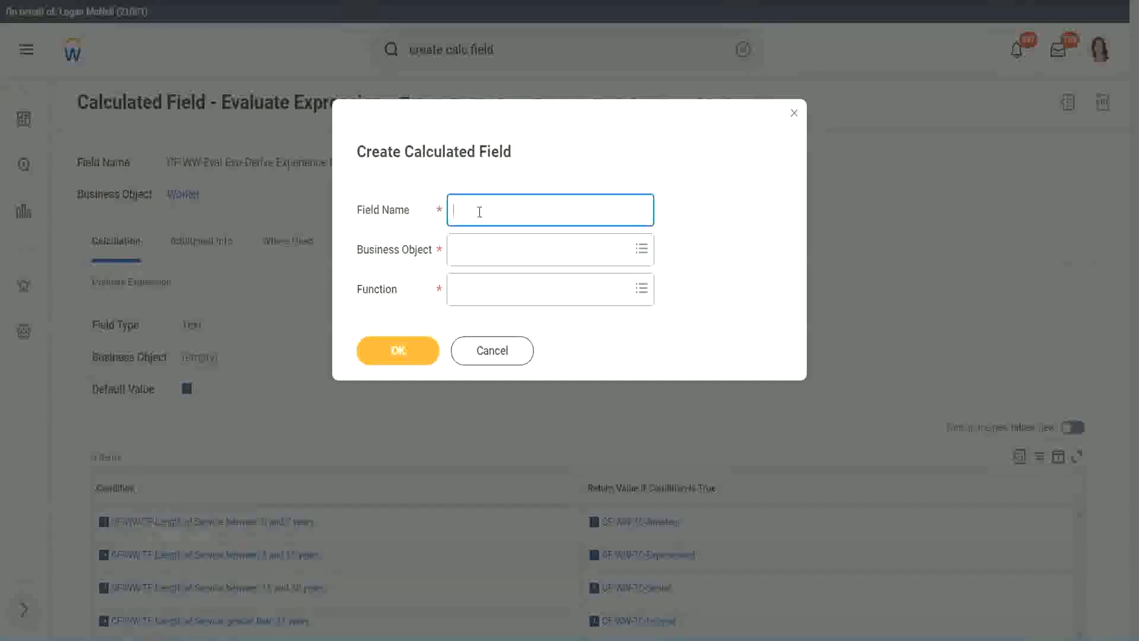
- Name the new calculated field "CF-WW-LRB-Identify Experience Bands from years of Service"
text(CF-WW-LRB-Identify Exe)
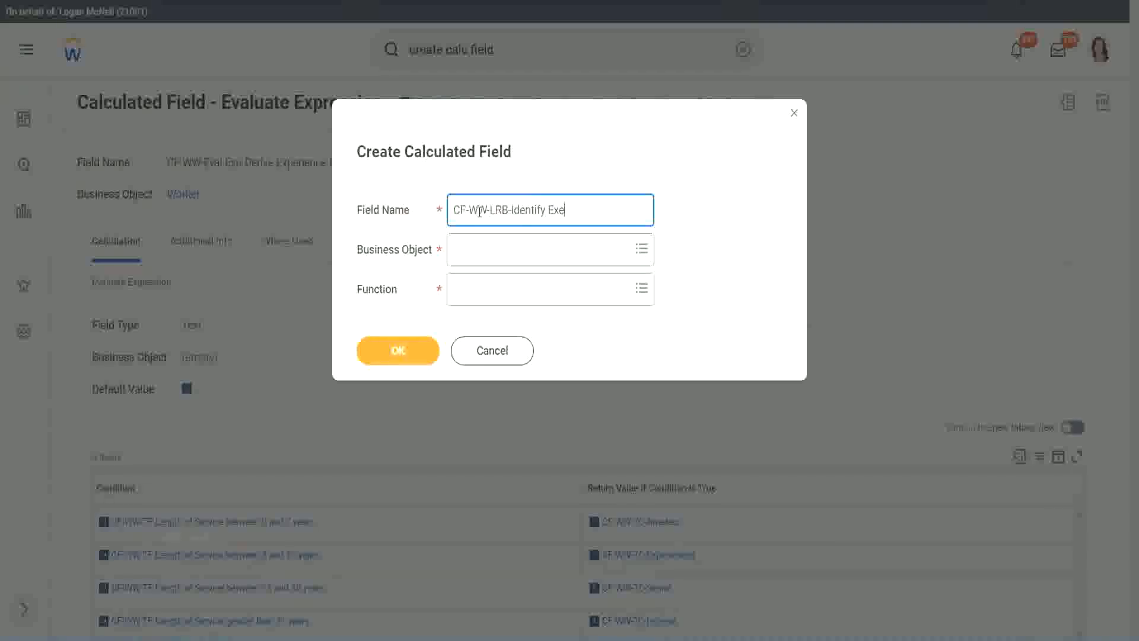
key(BackSpace)
text(perience Bands from)
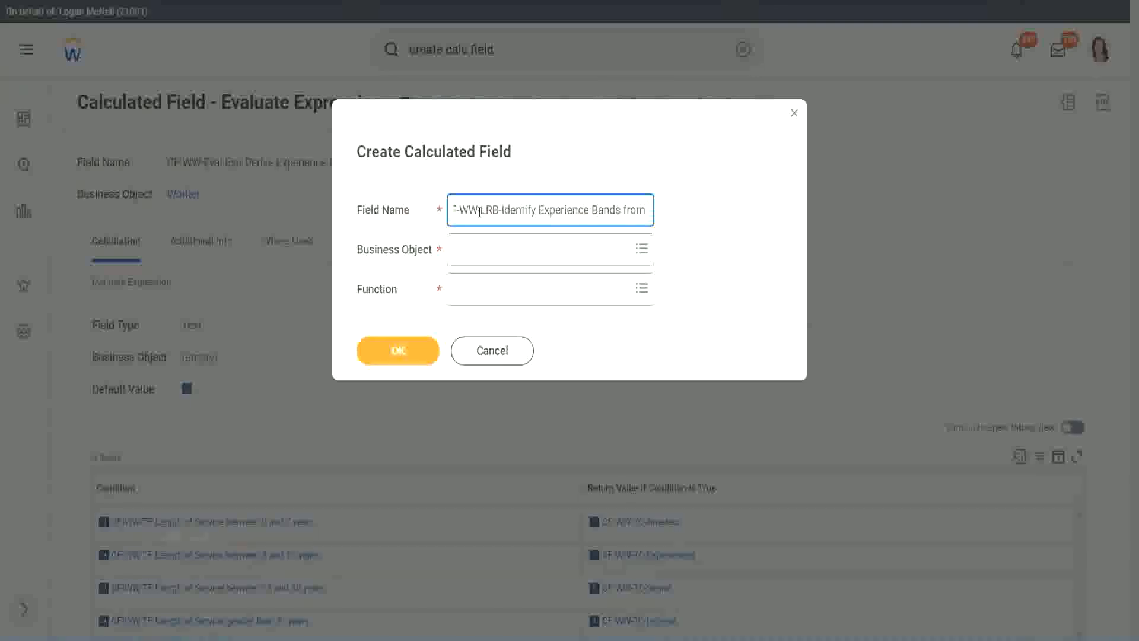
text( years of Service)
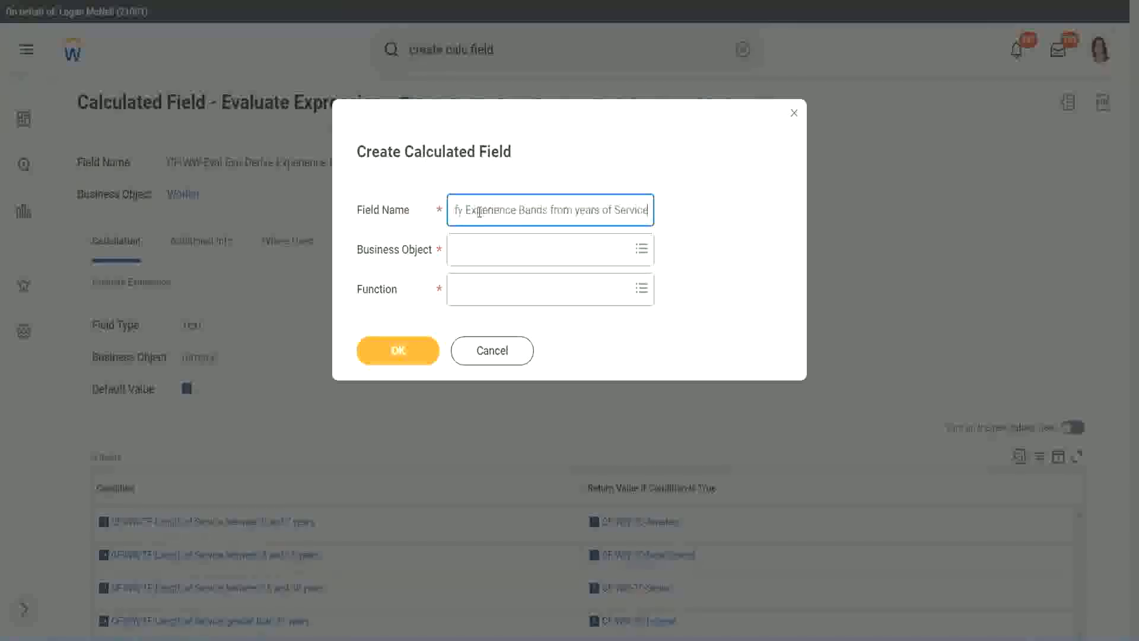
key(Tab)
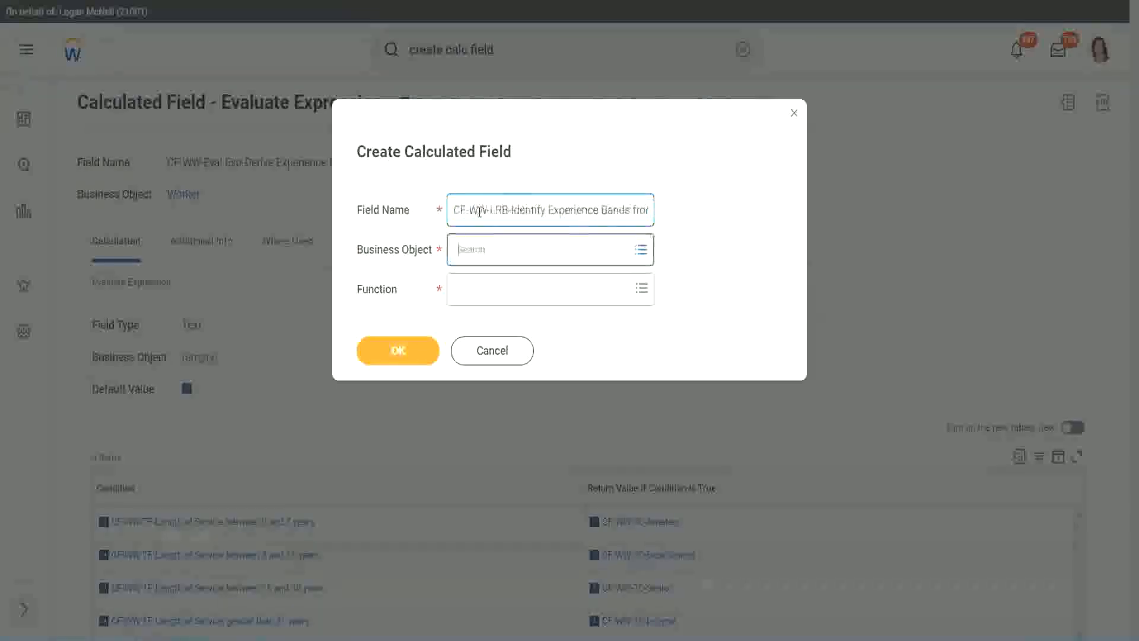
- Set the business object to Worker and the function to Lookup Range Band, and confirm creating the calculated field
text(wor)
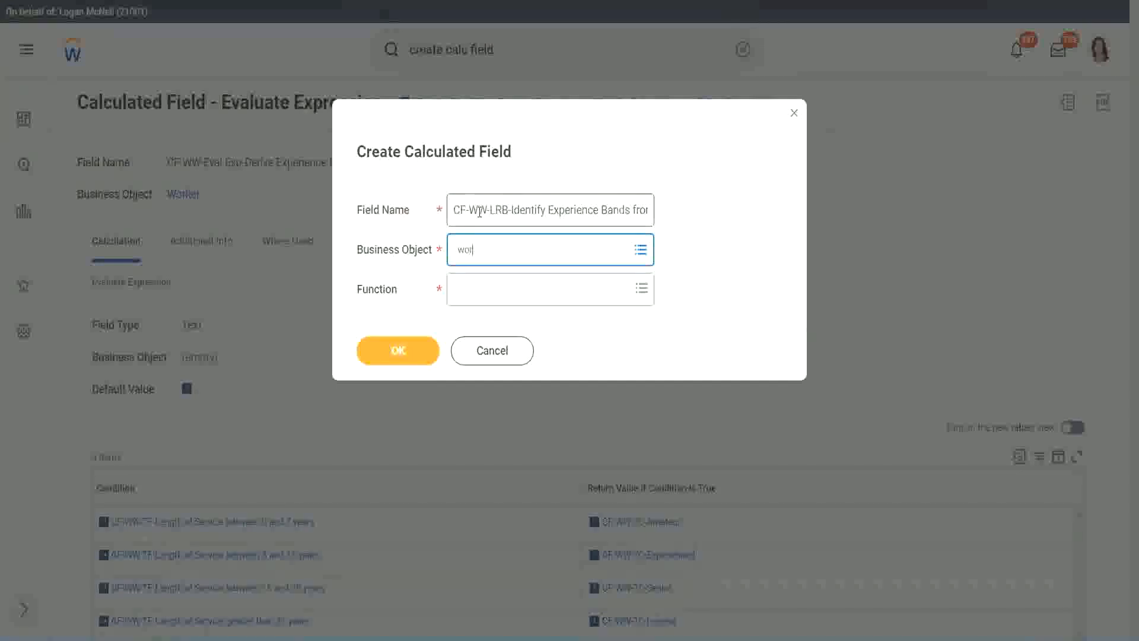
text(ker)
key(Return)
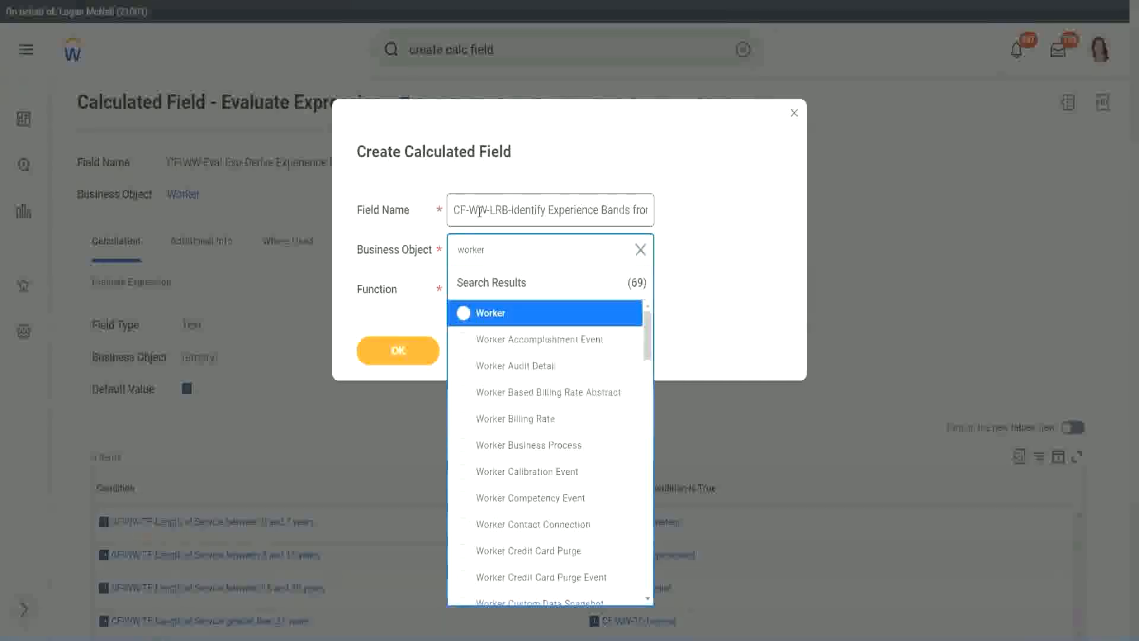
key(Return)
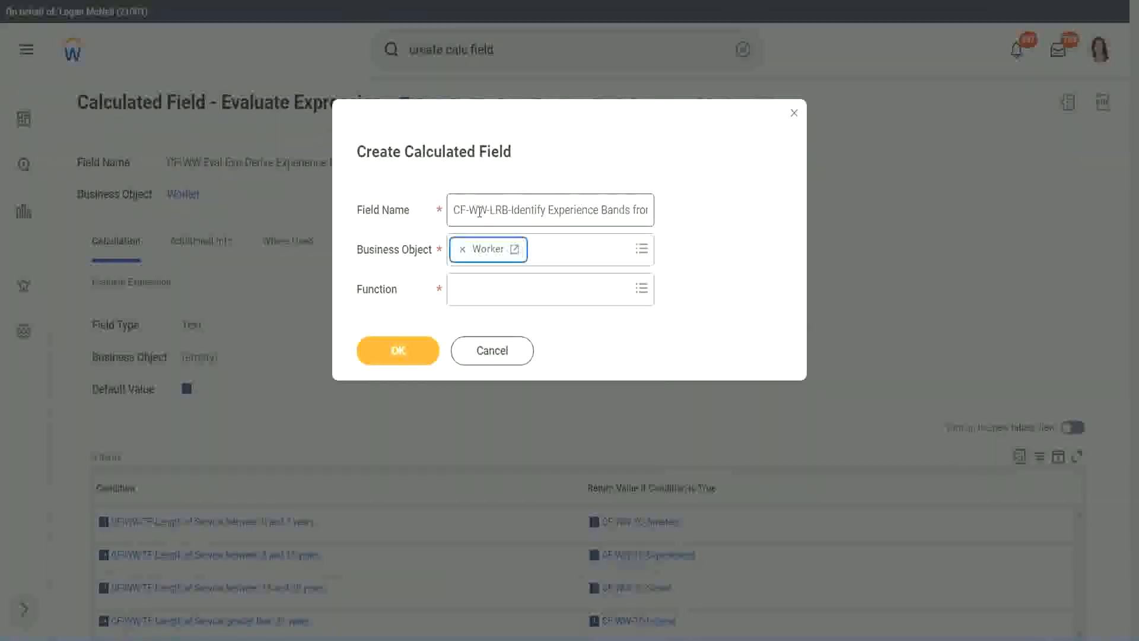
key(Tab)
text(lrb)
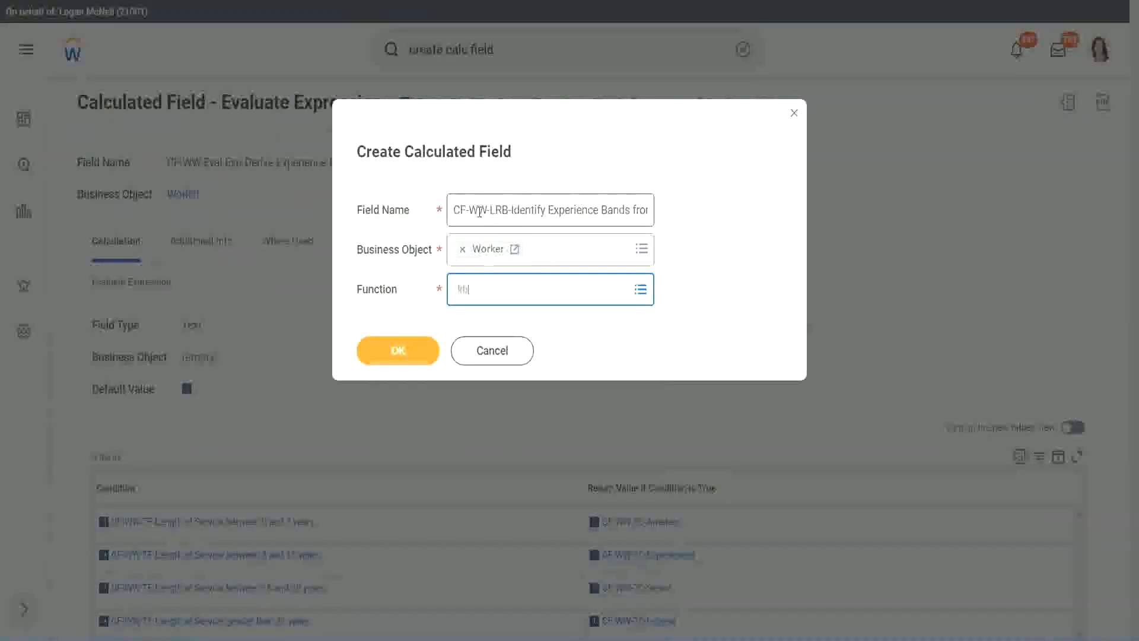
key(Return)
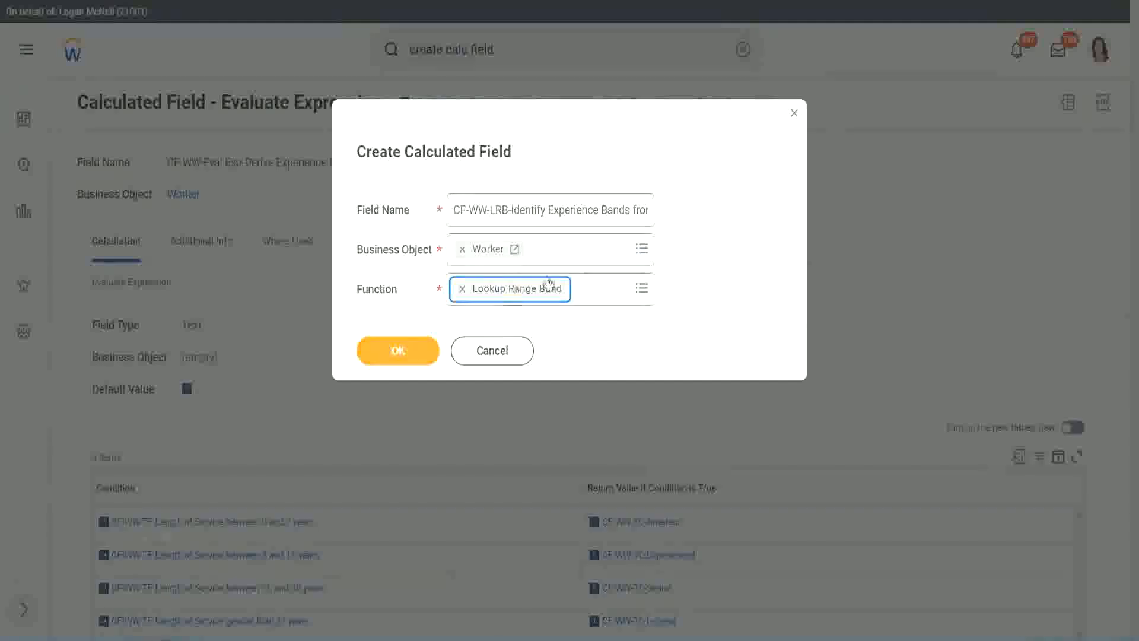
click(407, 350)
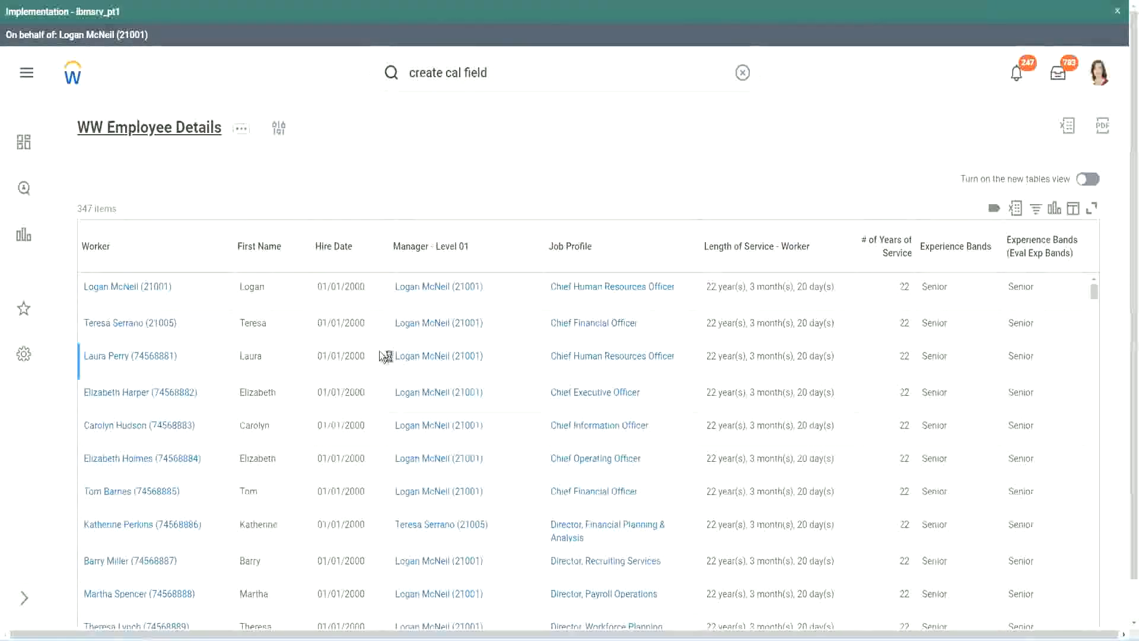
- Copy the field name "CF-WW-Convert Text To Number-Number of Years from Length of Service" from the WW Employee Details report into the source field
scroll(376, 389, down, 5)
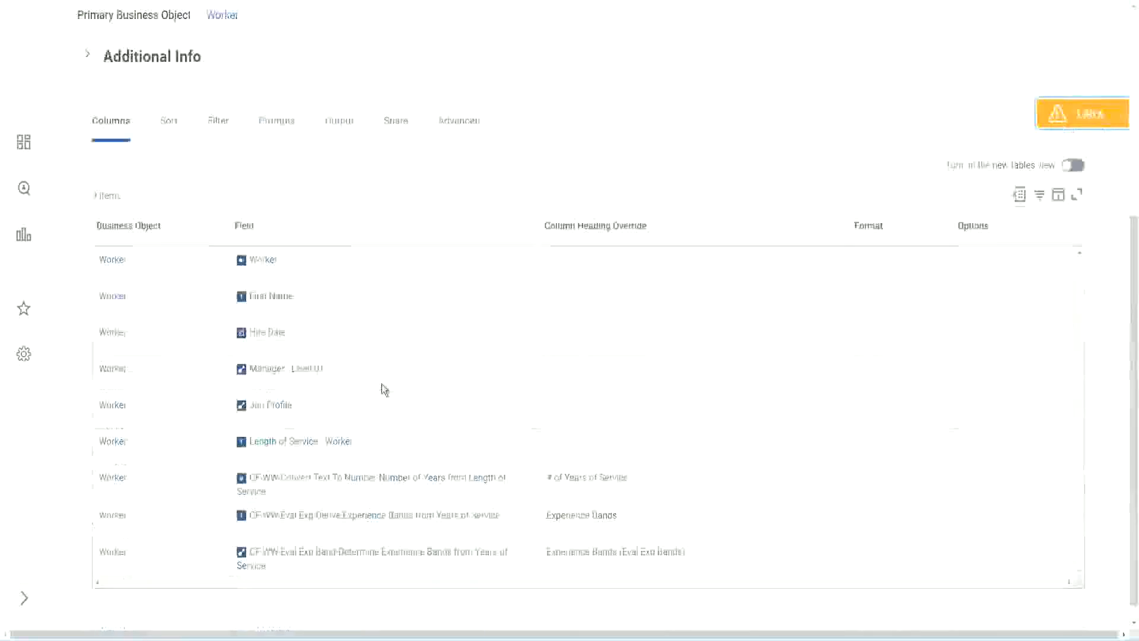
right_click(361, 463)
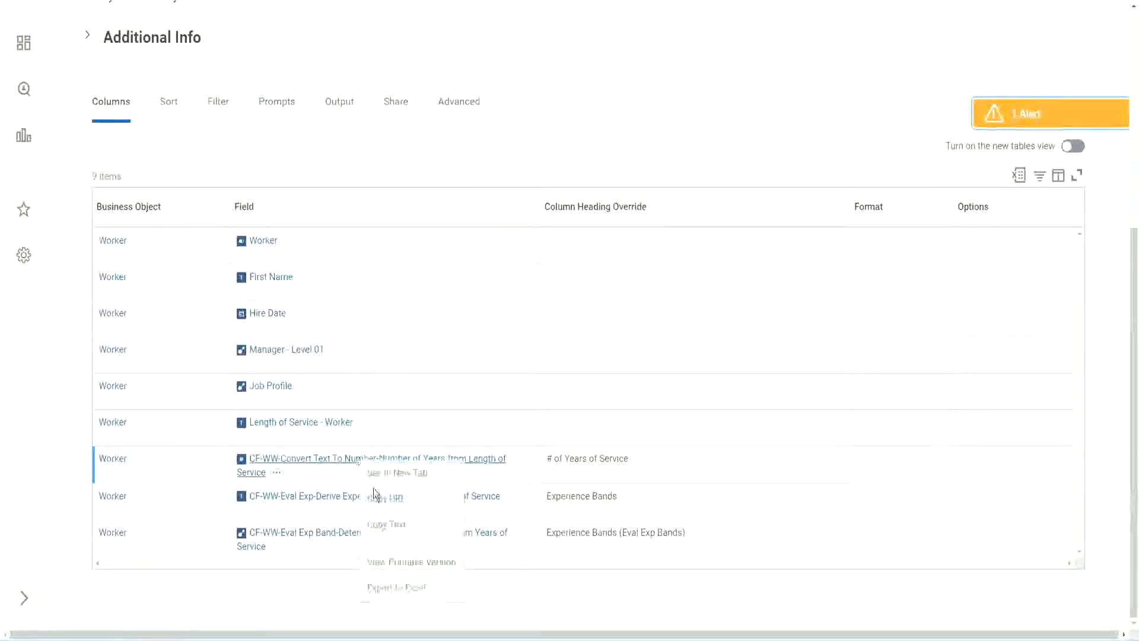
click(390, 525)
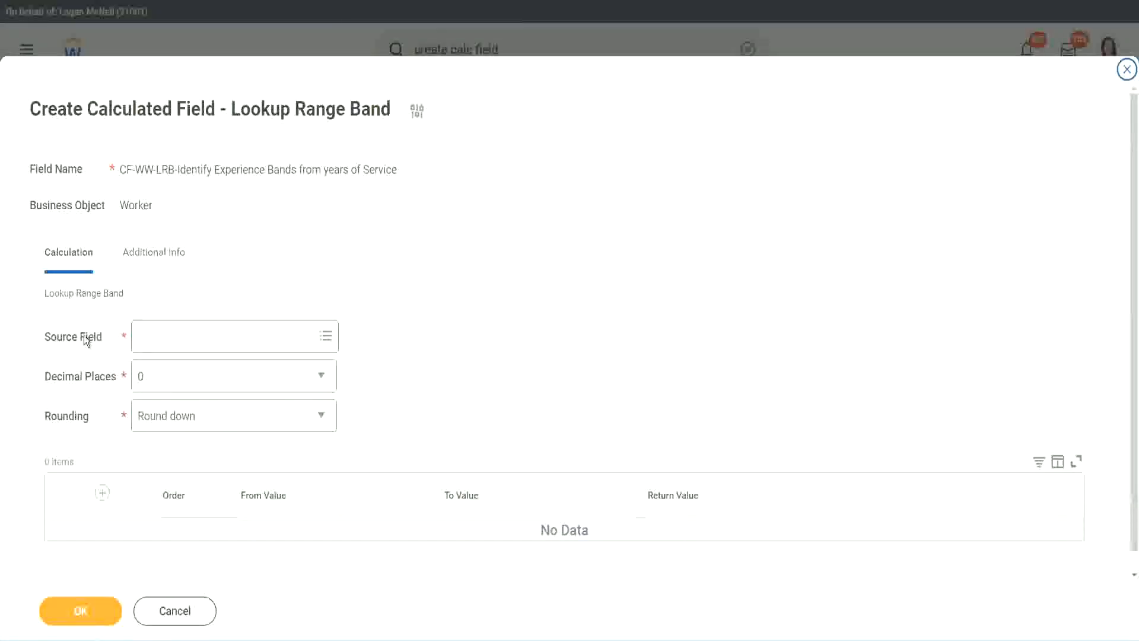
click(177, 337)
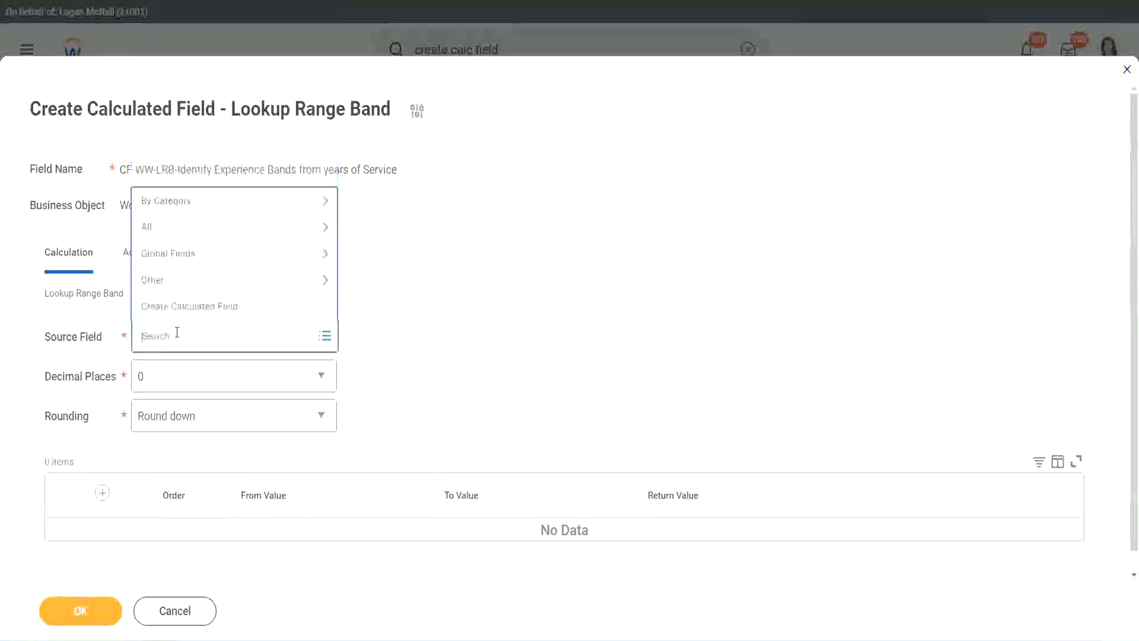
key(ctrl+v)
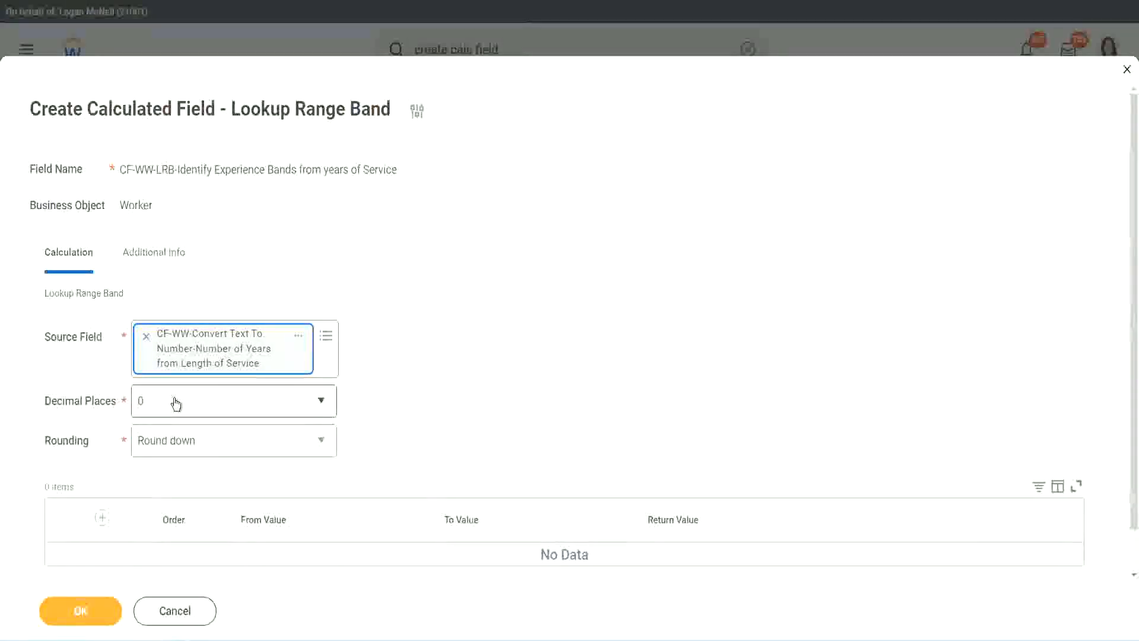
- Review the decimal places options, keeping 0, and set the rounding to Round
click(222, 407)
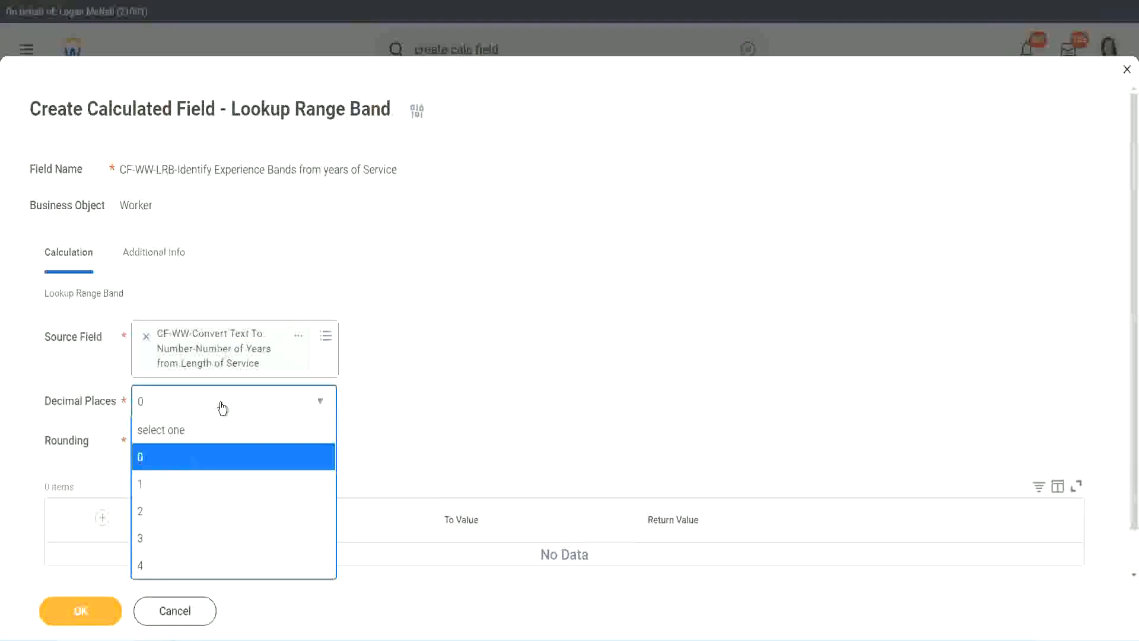
click(443, 390)
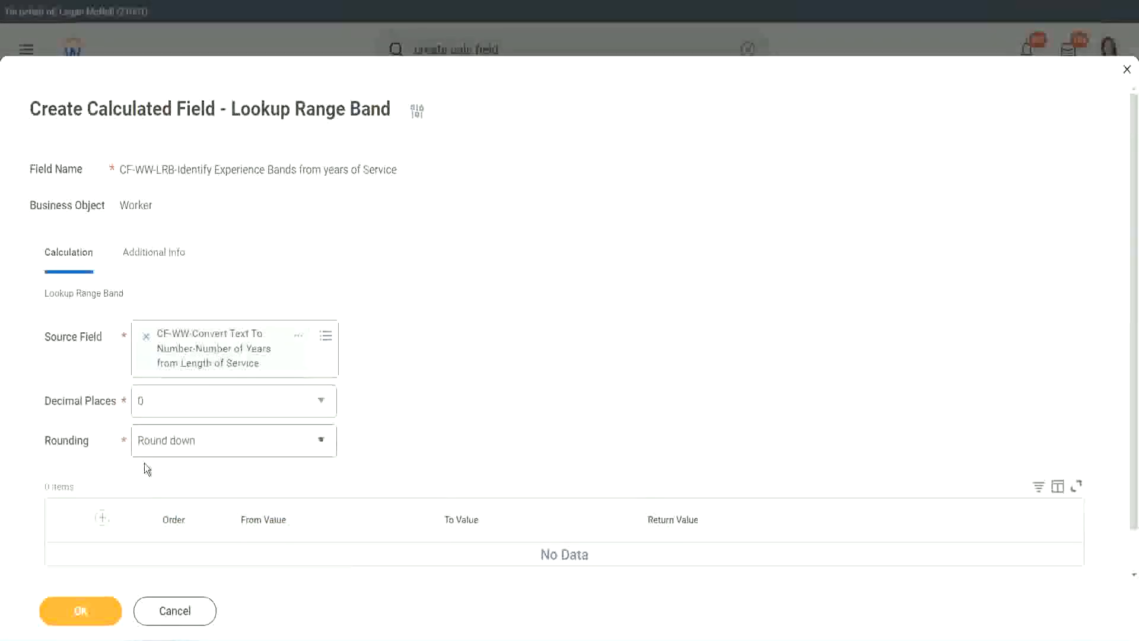
click(182, 444)
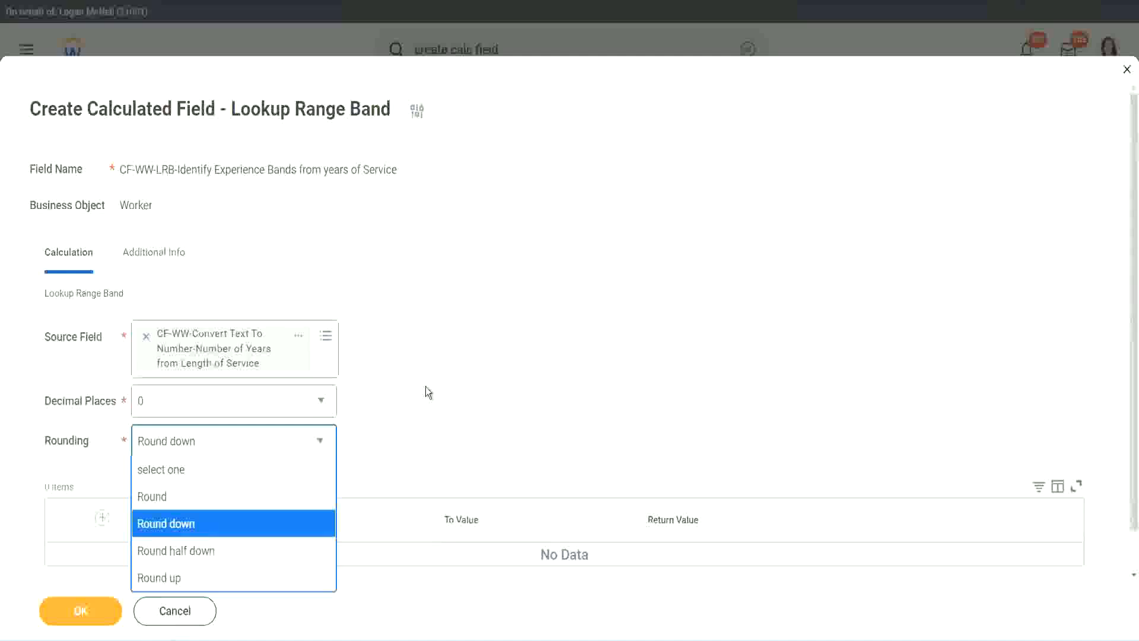
click(401, 436)
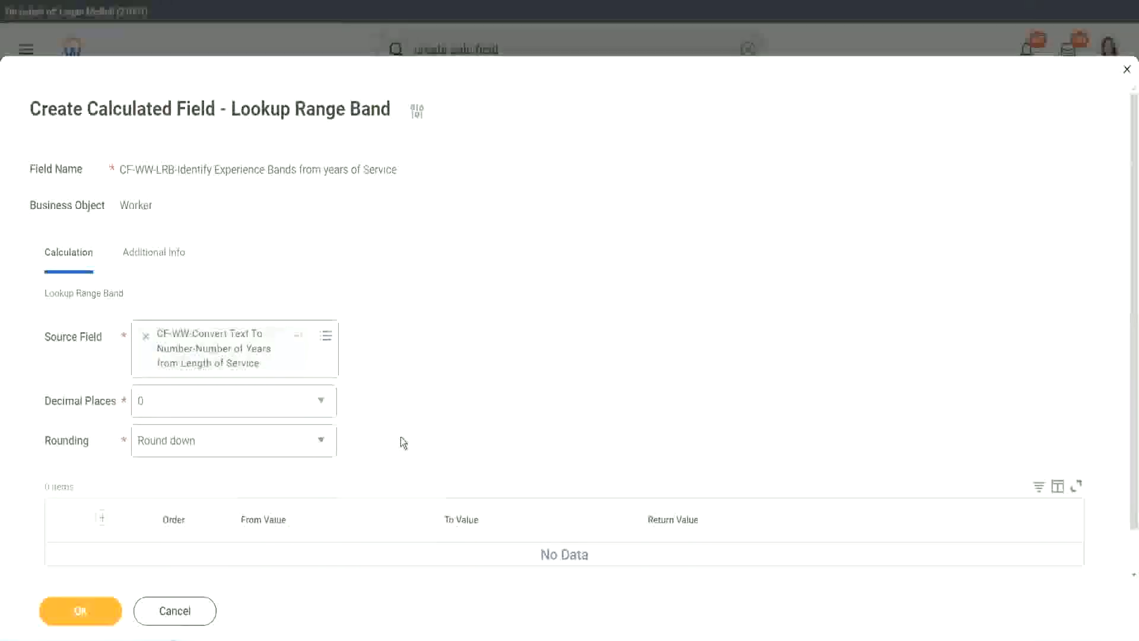
click(194, 446)
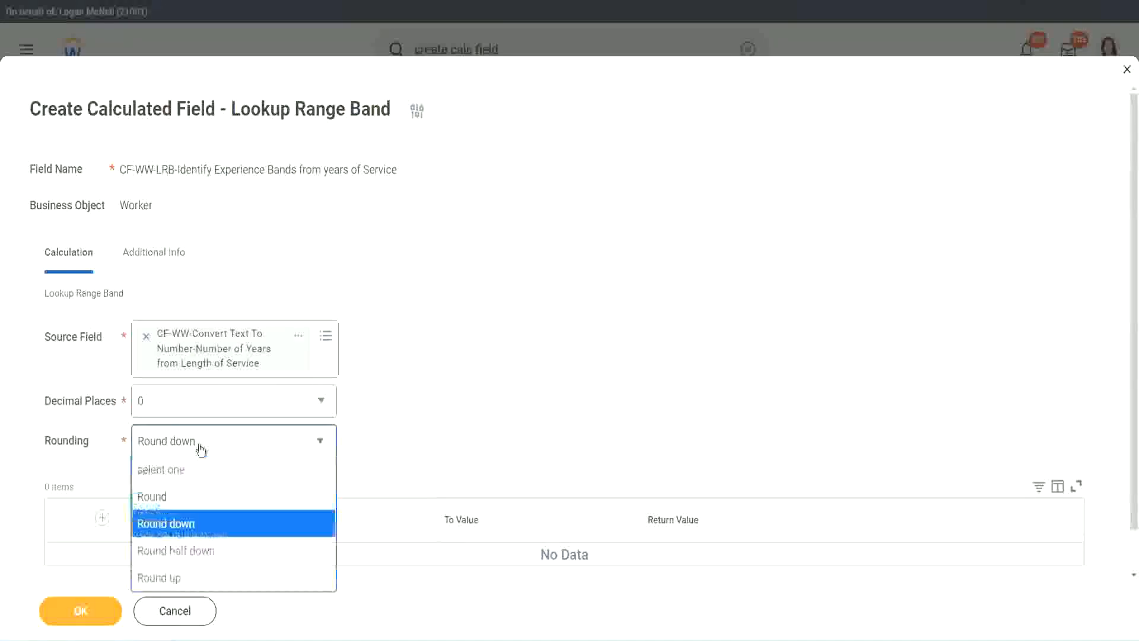
click(189, 499)
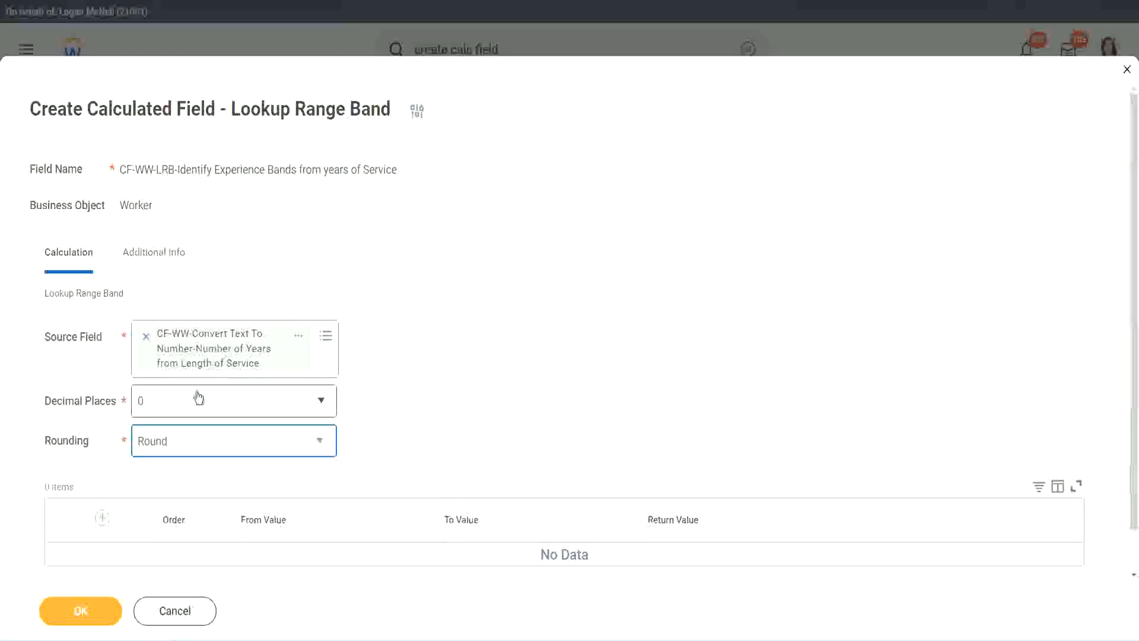
- Add a first range band from value 0 to value 7 with the return value "Amateur"
click(103, 518)
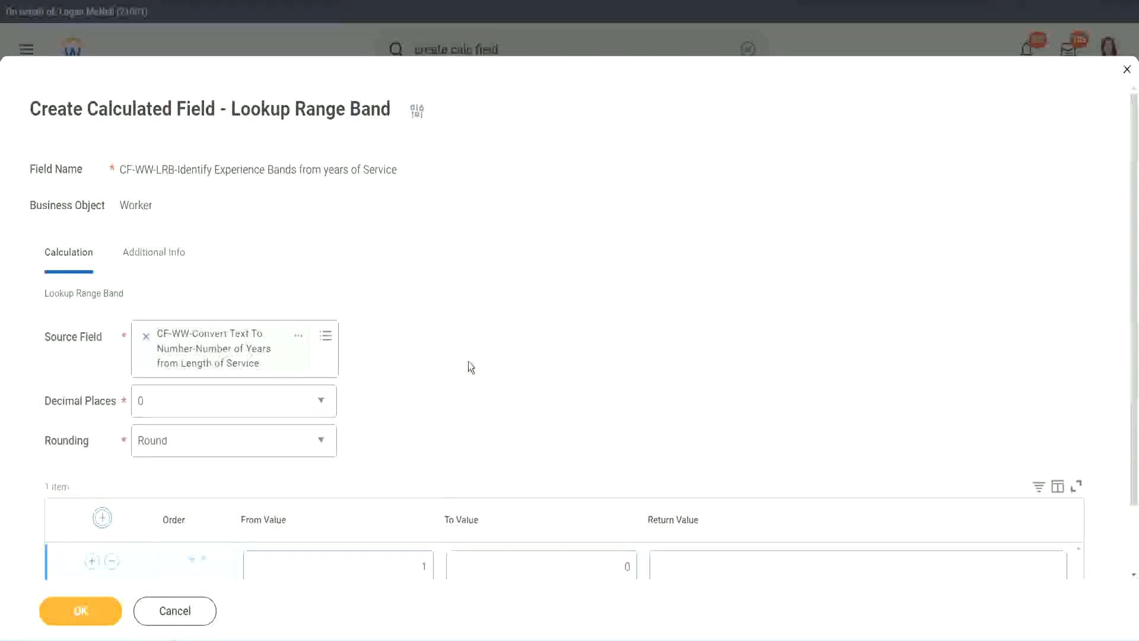
scroll(476, 365, down, 2)
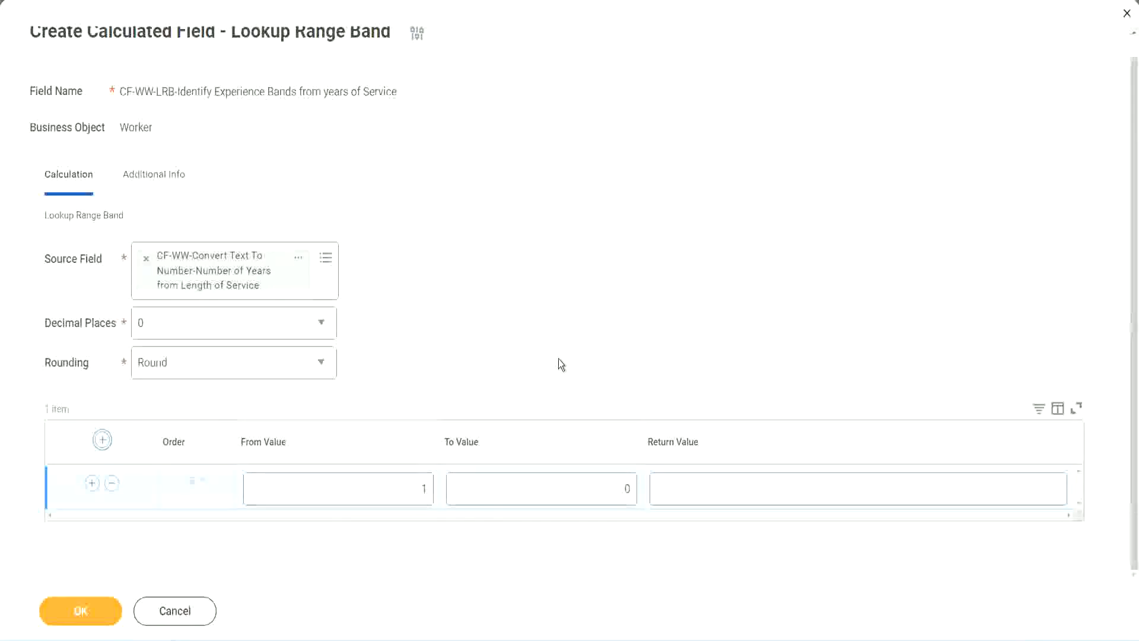
click(416, 493)
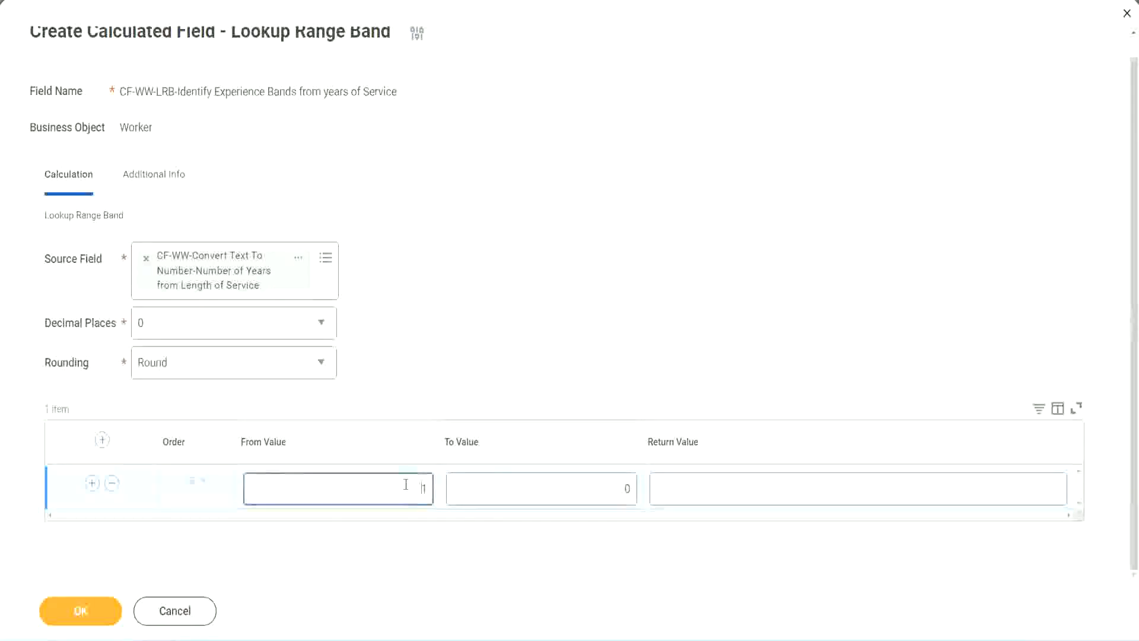
text(0)
key(Tab)
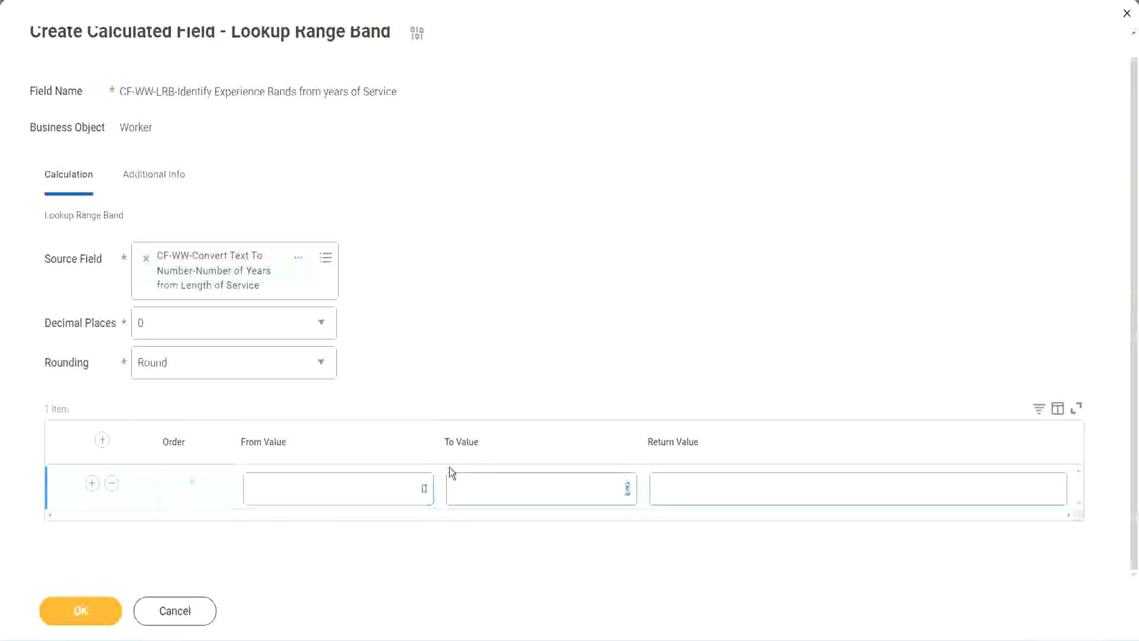
text(7)
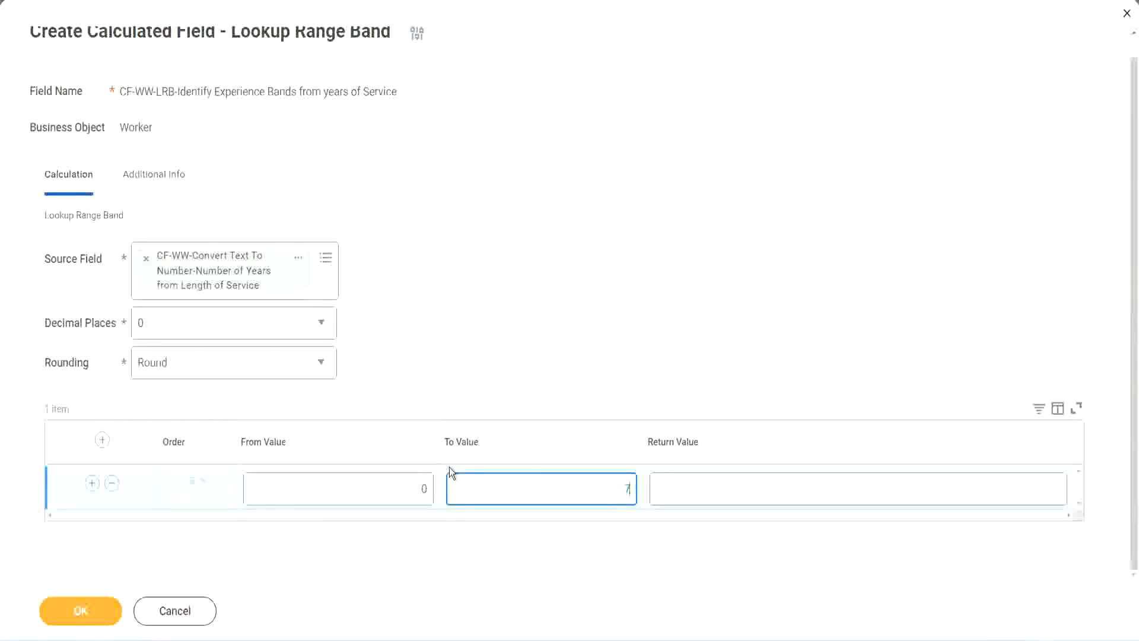
key(Tab)
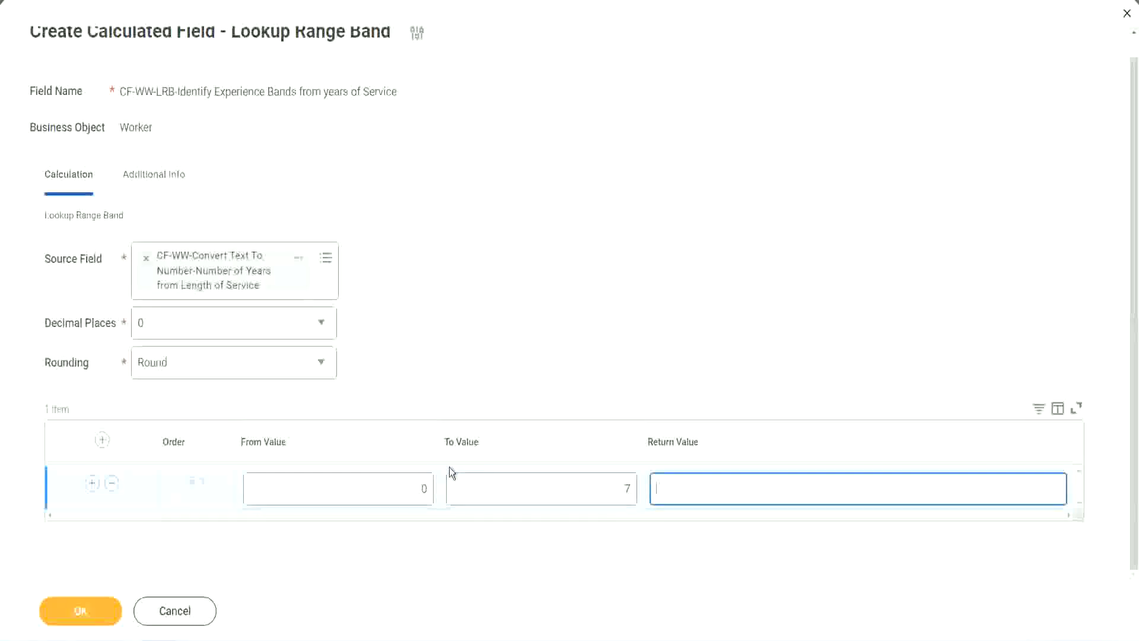
text(Amateur)
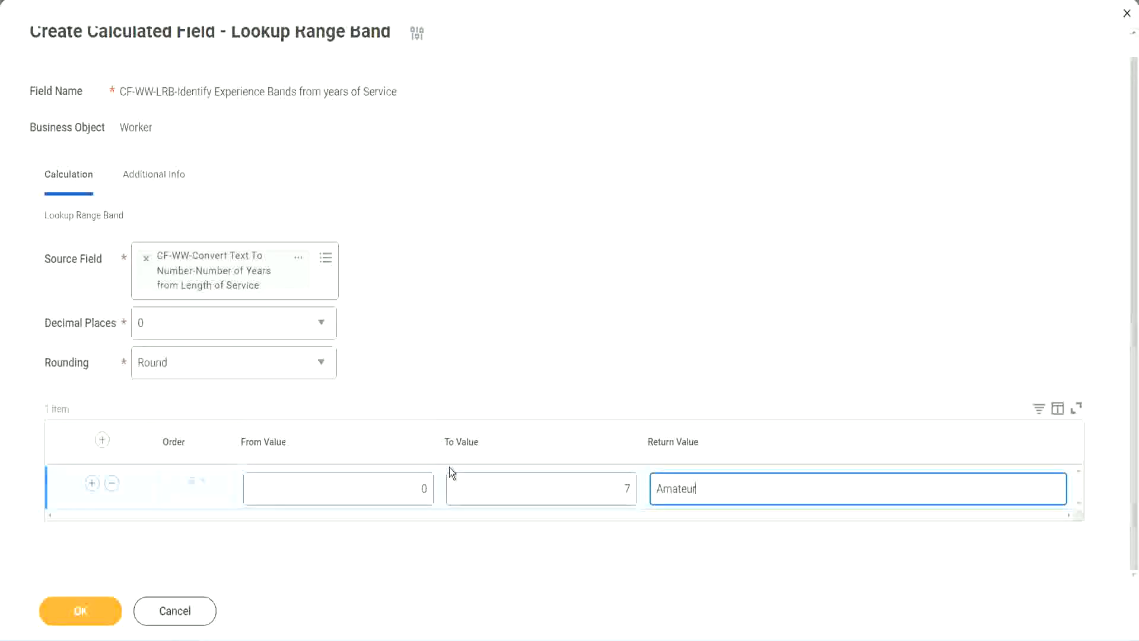
click(395, 489)
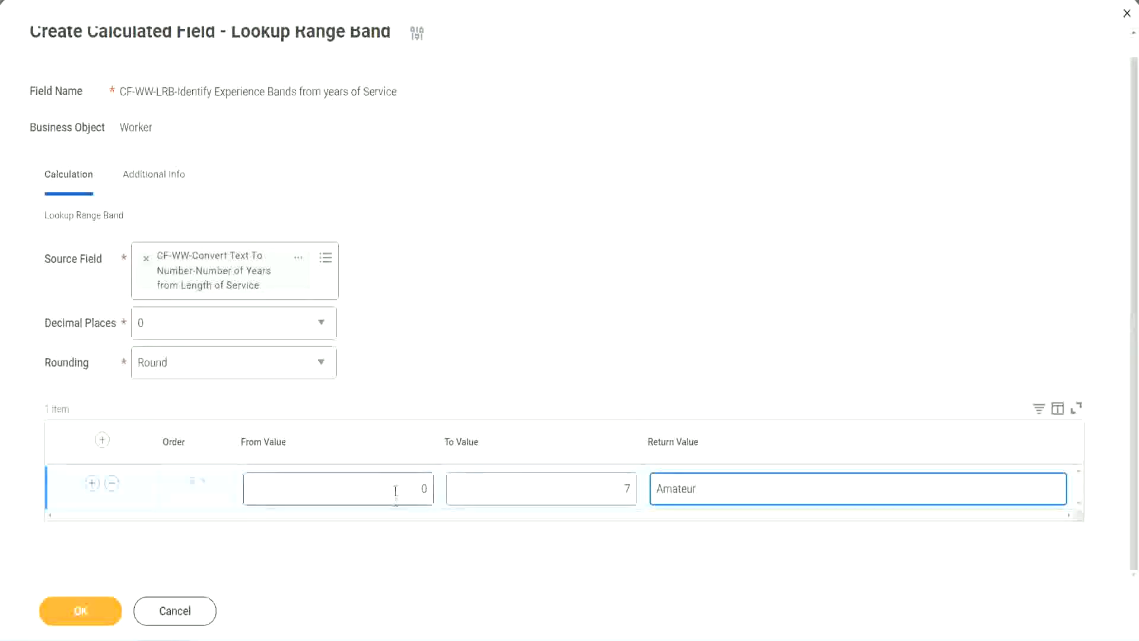
click(615, 480)
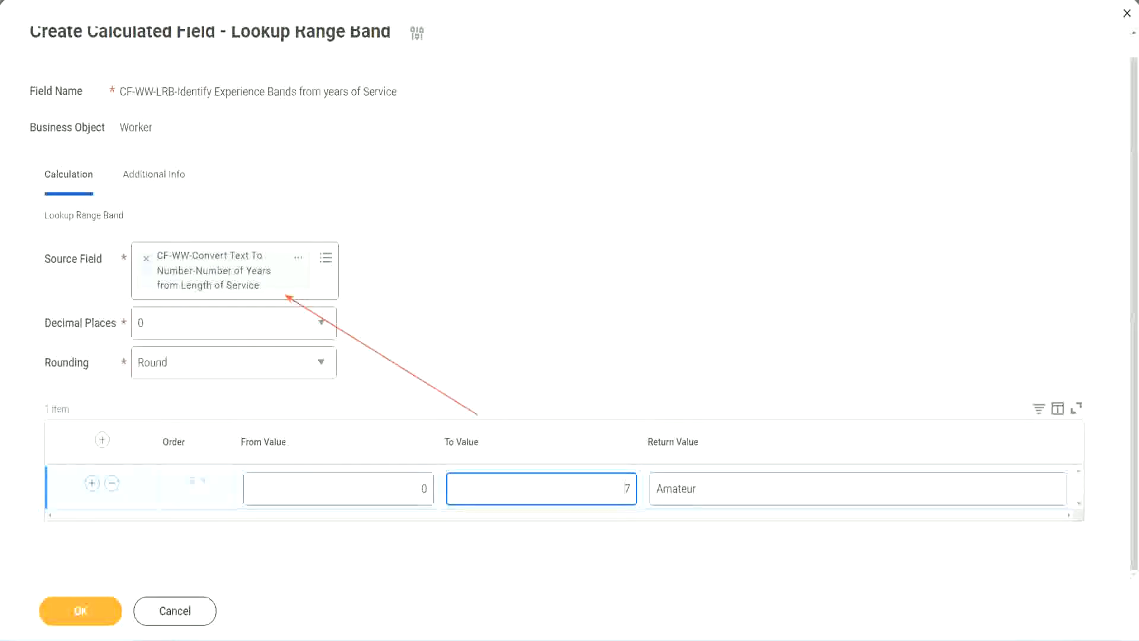
- Add a second range band from value 8 to value 15 with the return value "Experienced"
click(92, 484)
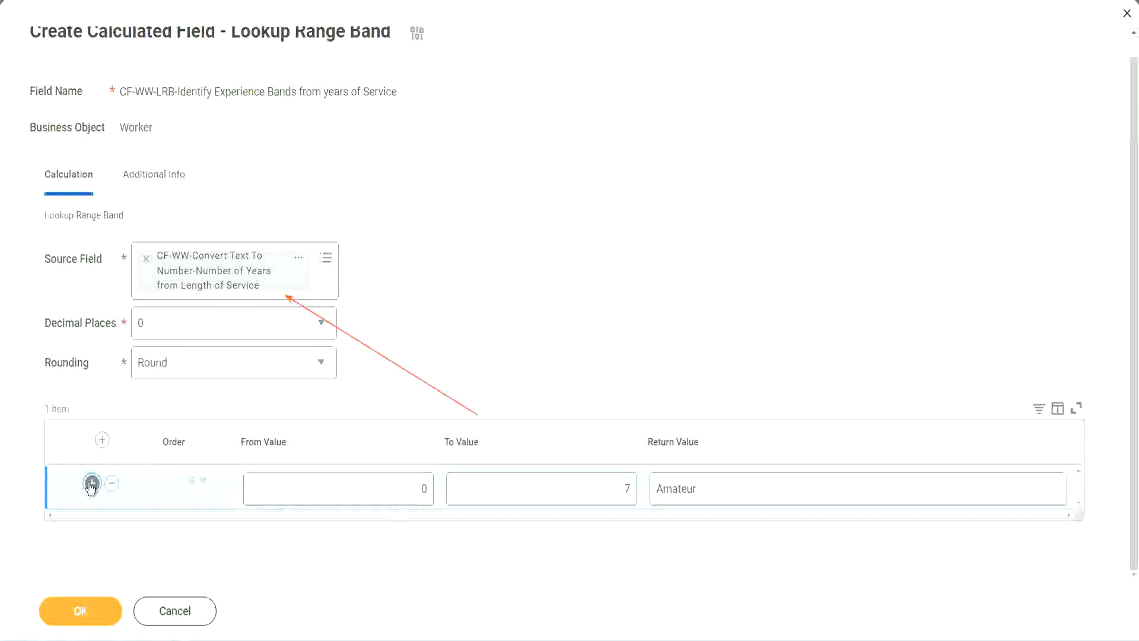
click(430, 532)
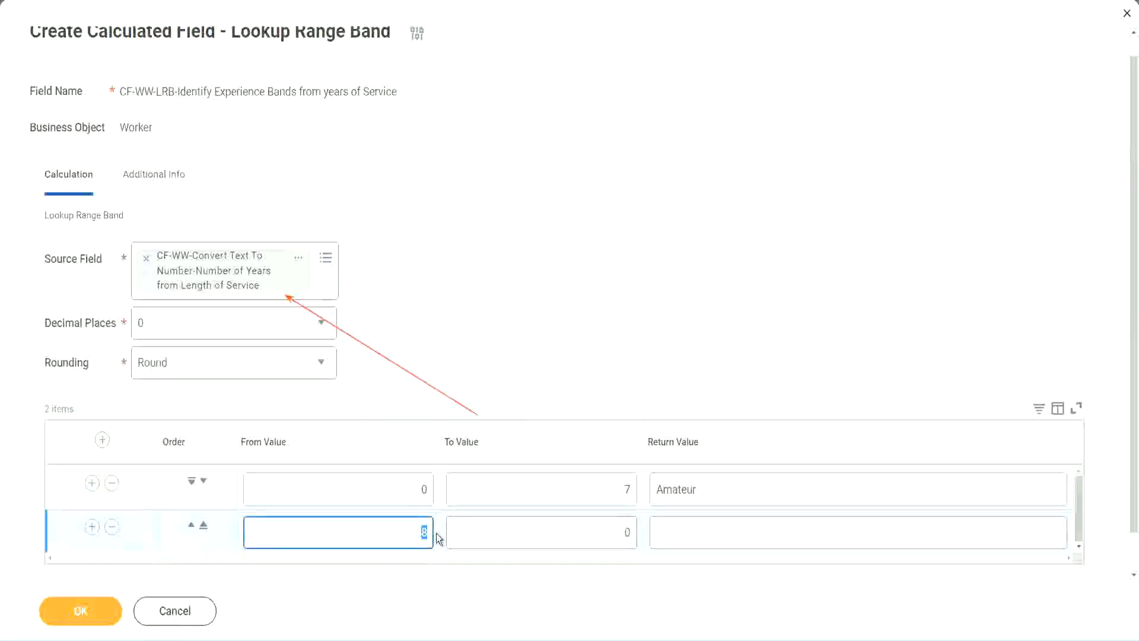
click(412, 490)
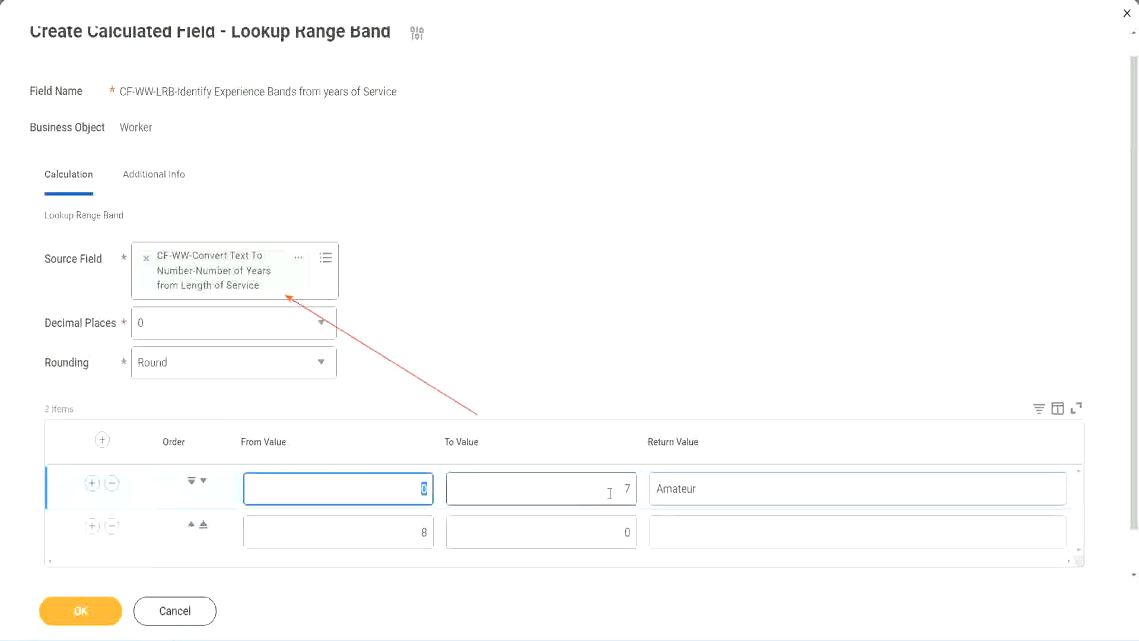
click(622, 488)
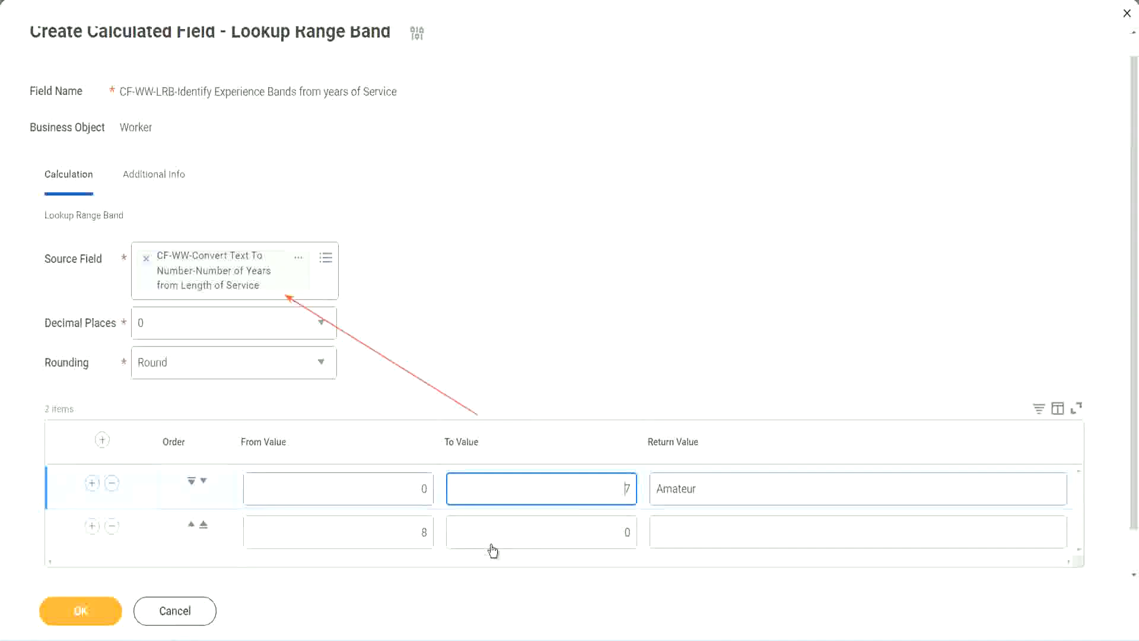
click(407, 534)
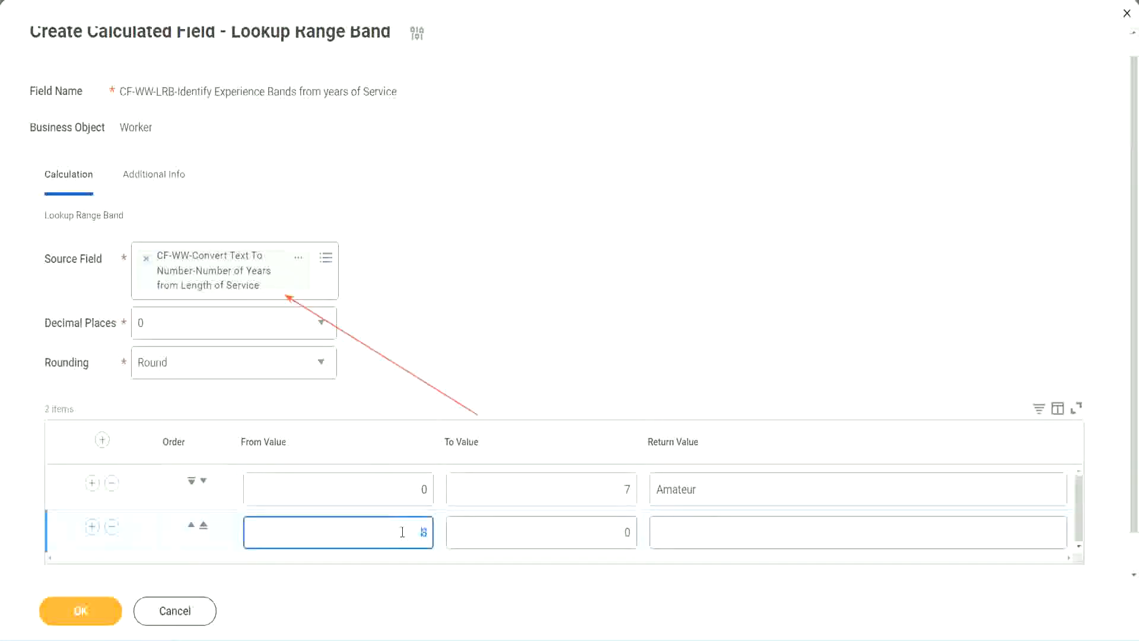
click(402, 532)
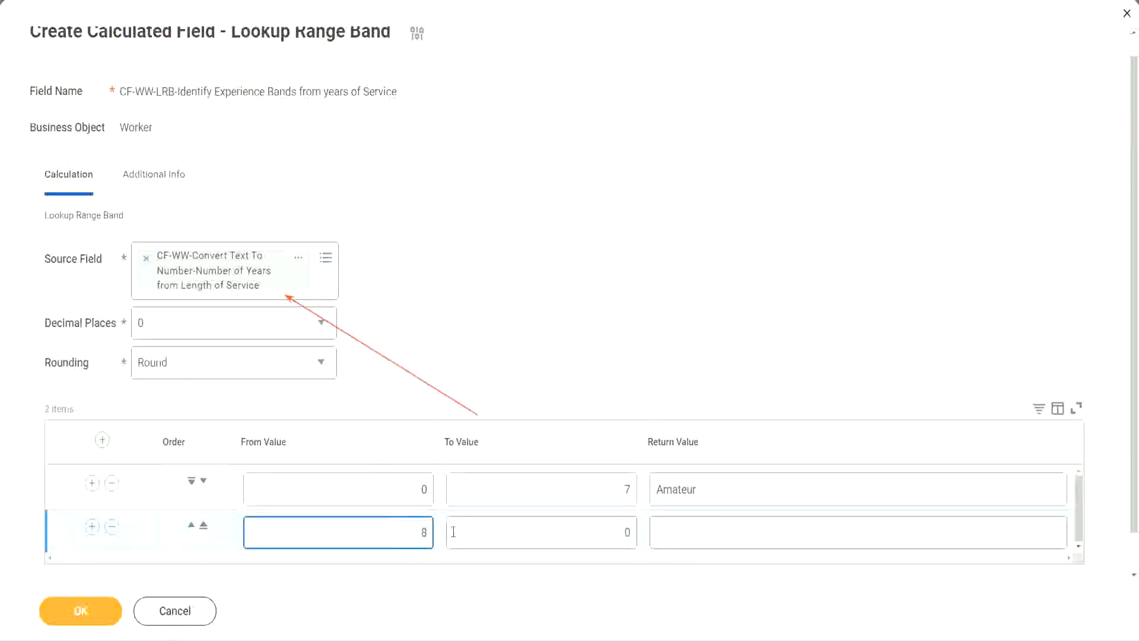
click(617, 533)
key(BackSpace)
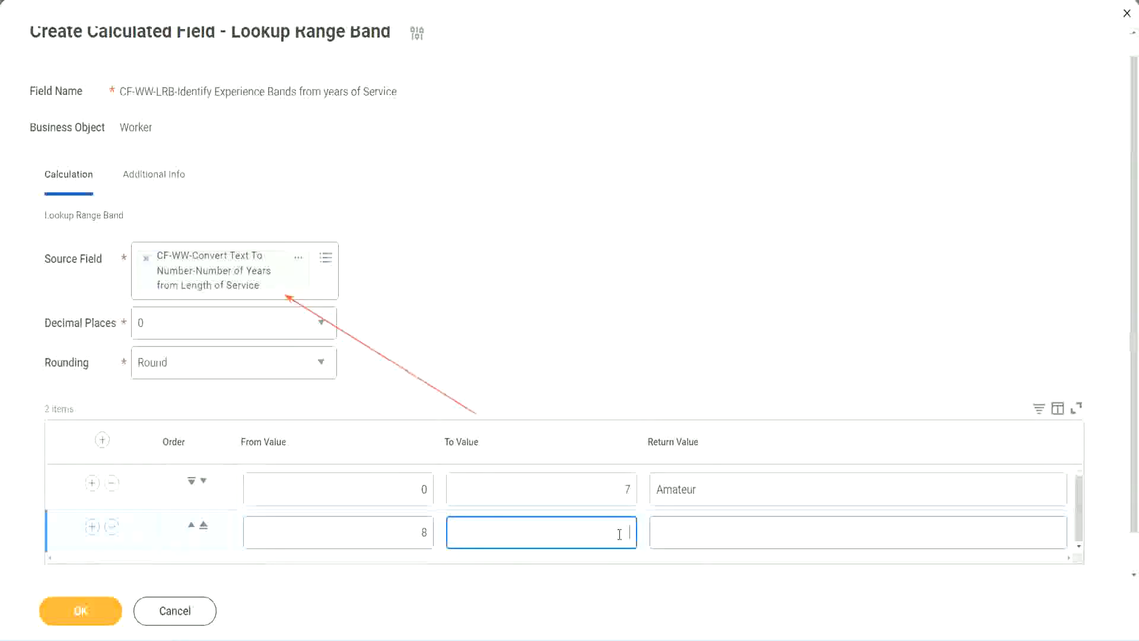
text(15)
click(703, 529)
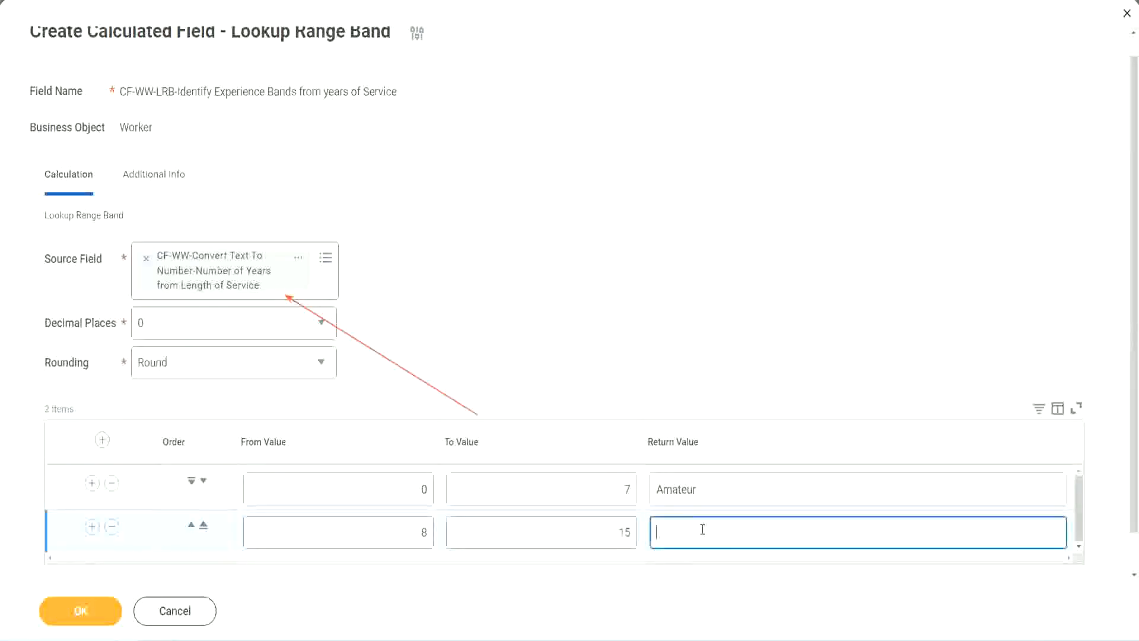
text(Experienced)
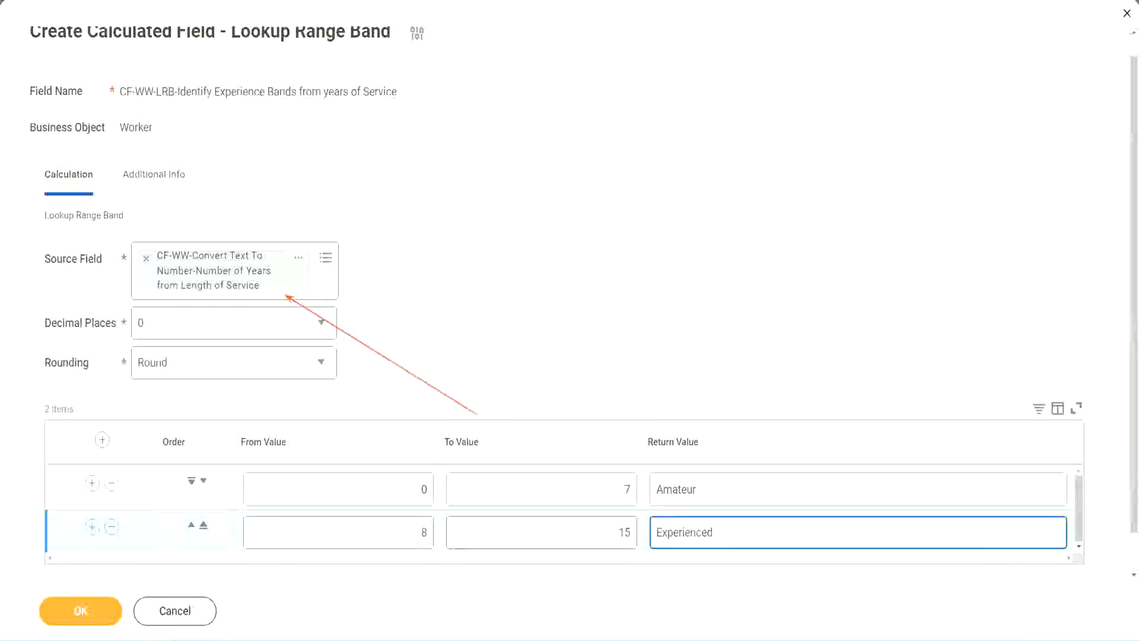
- Add a third range band from value 16 to value 30 with the return value "Senior"
click(92, 527)
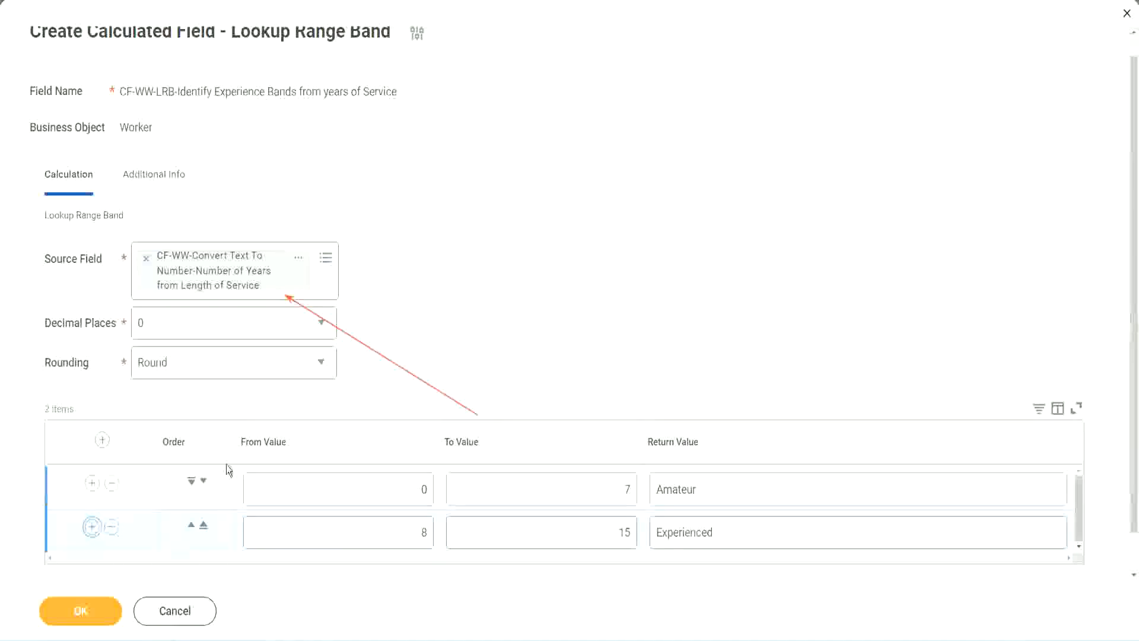
scroll(341, 367, down, 2)
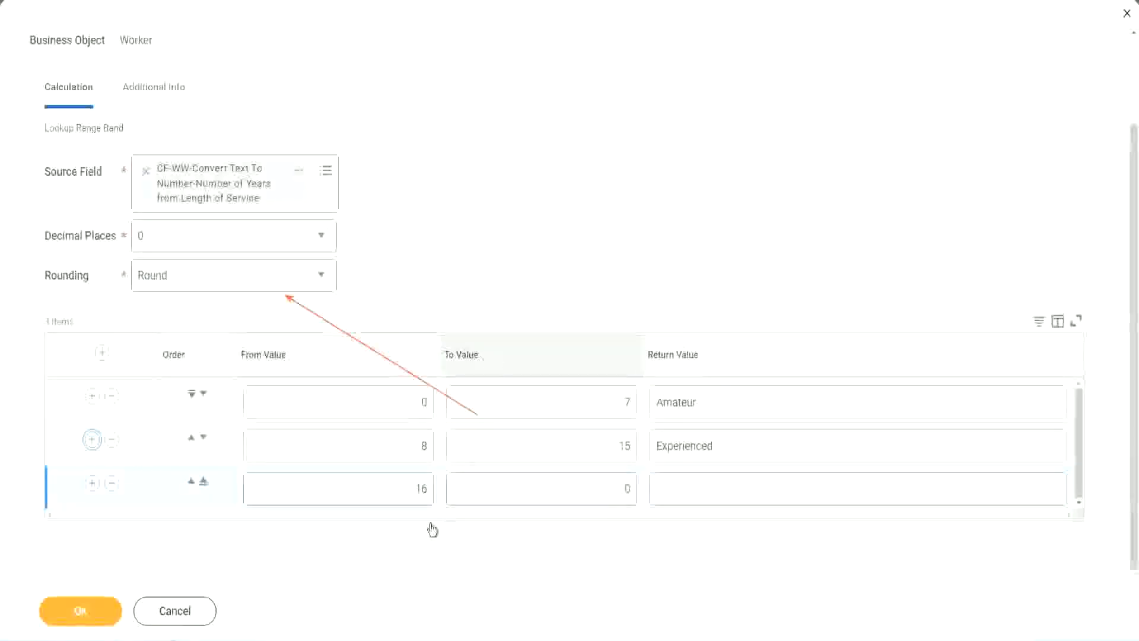
click(394, 494)
click(571, 489)
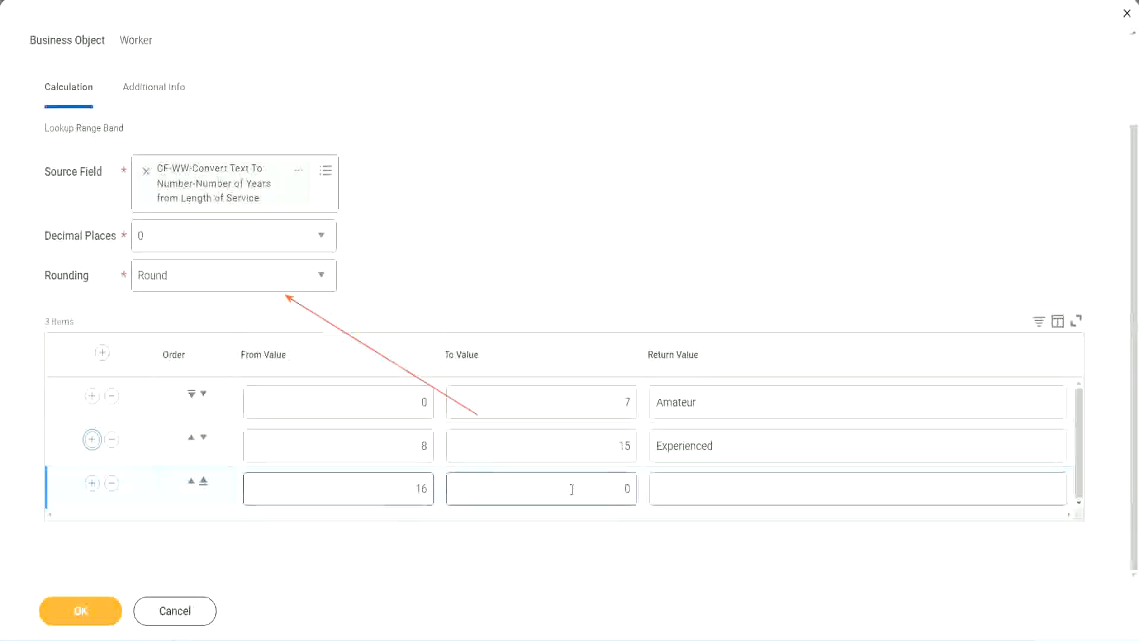
click(605, 487)
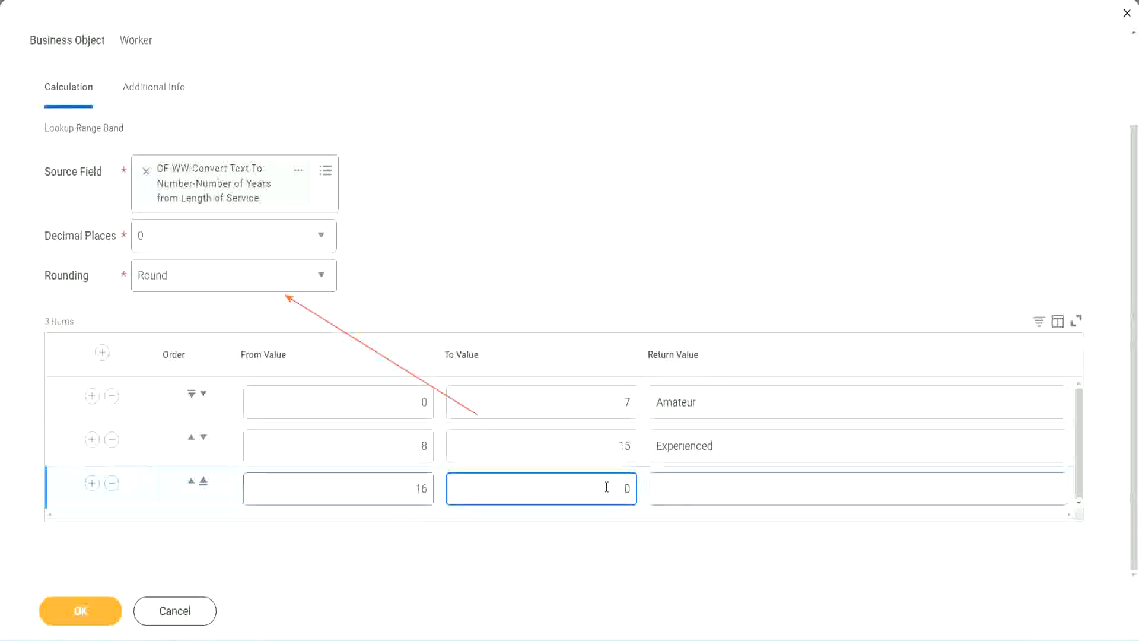
text(3)
key(Tab)
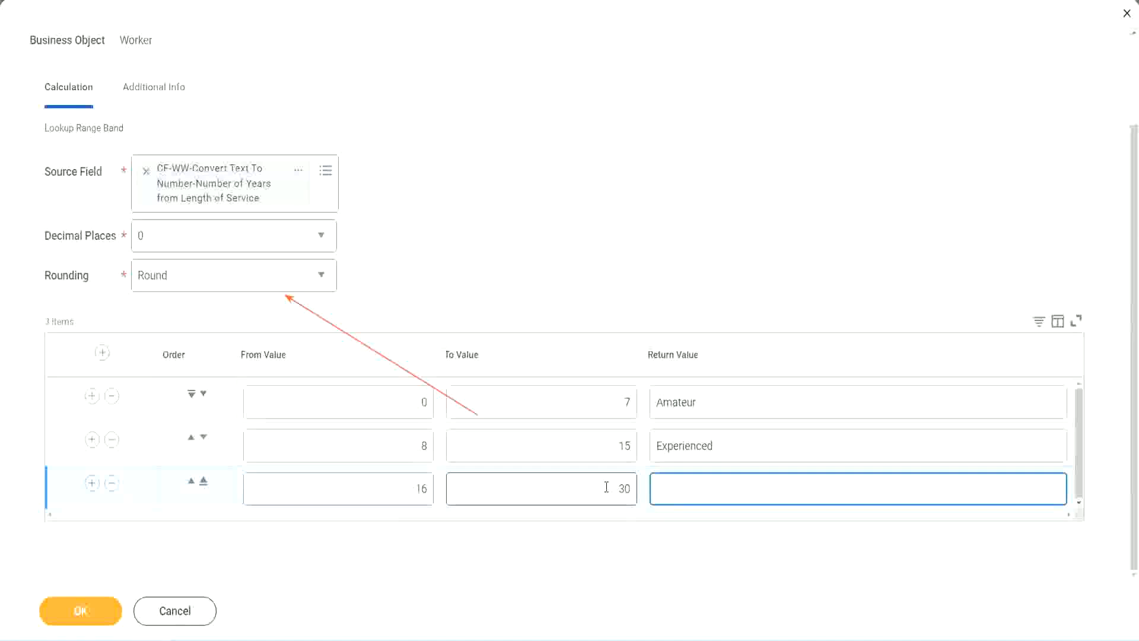
text(Senior)
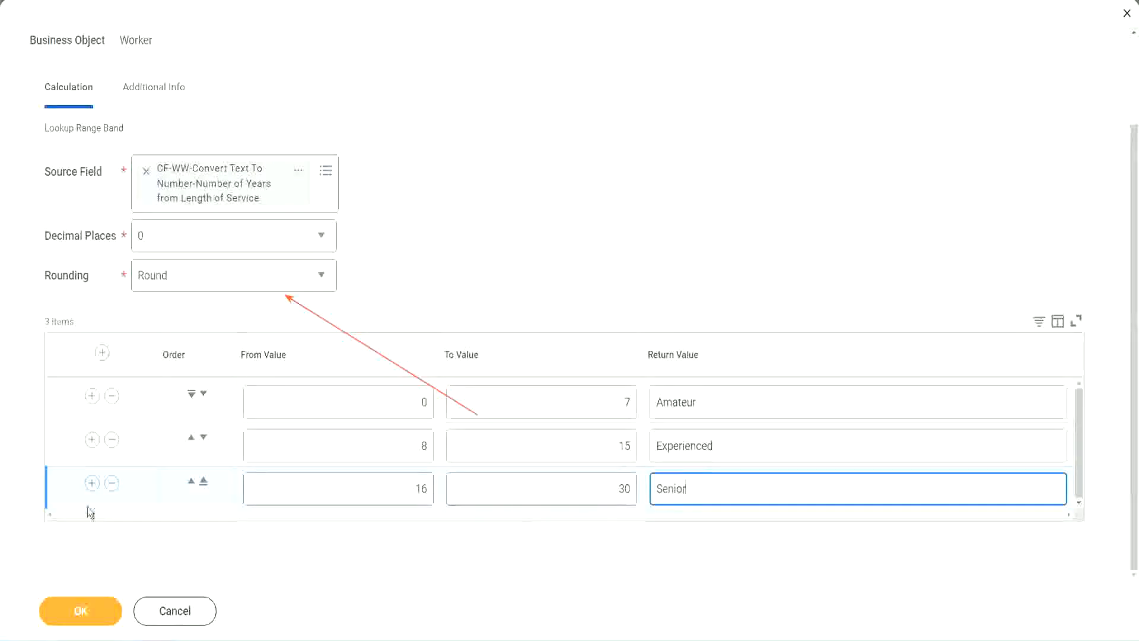
- Add a fourth range band from value 31 to value 1000 with the return value "Legend"
click(91, 484)
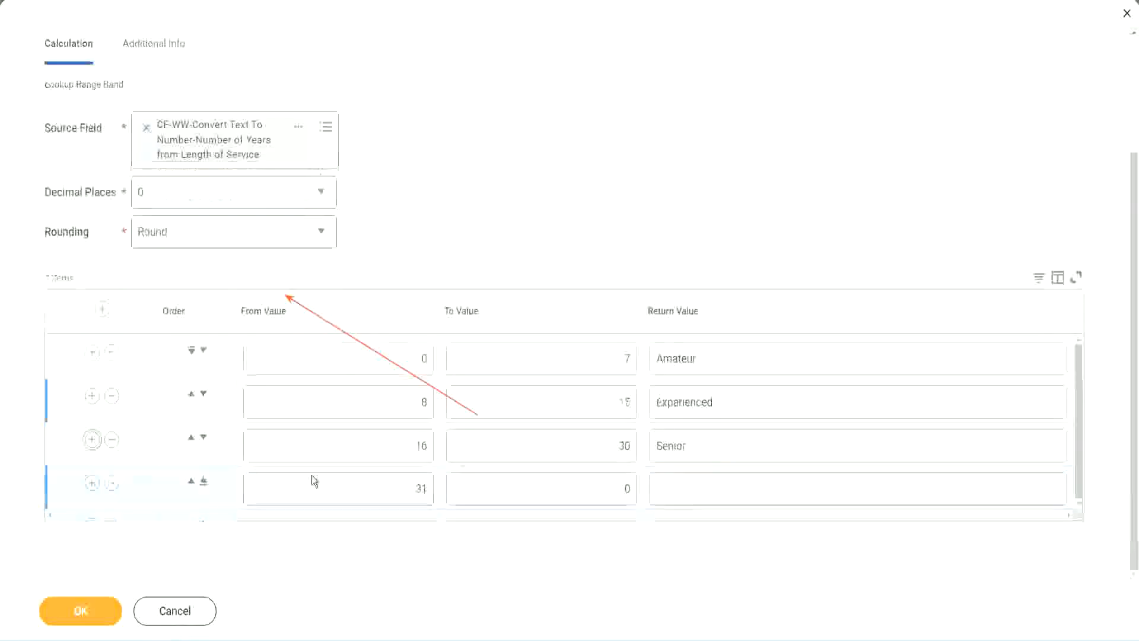
click(374, 482)
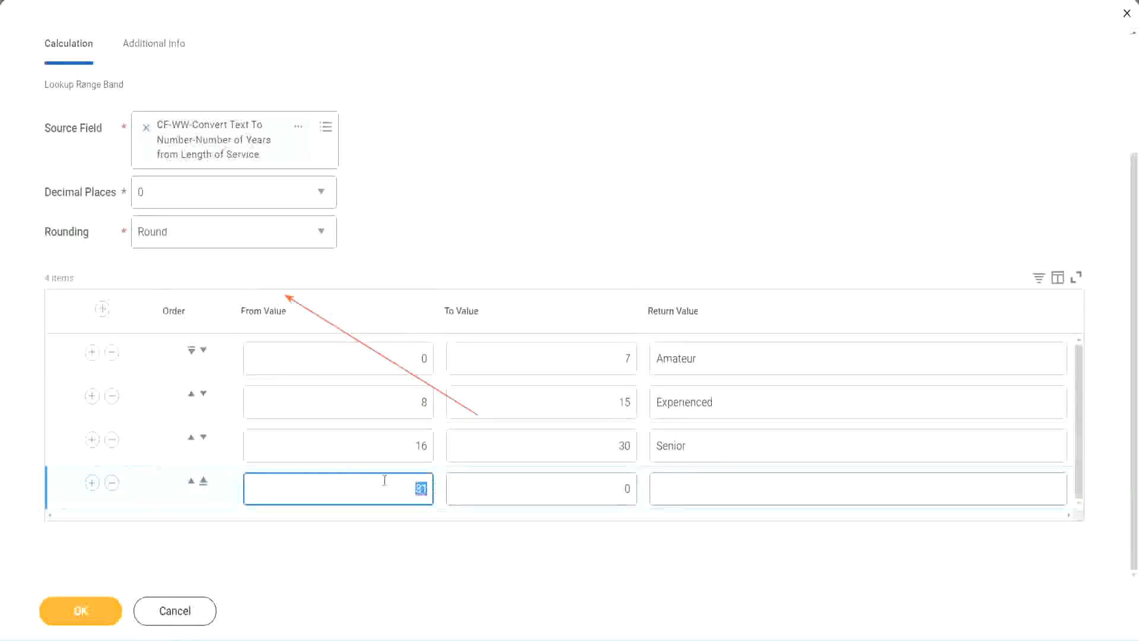
click(614, 489)
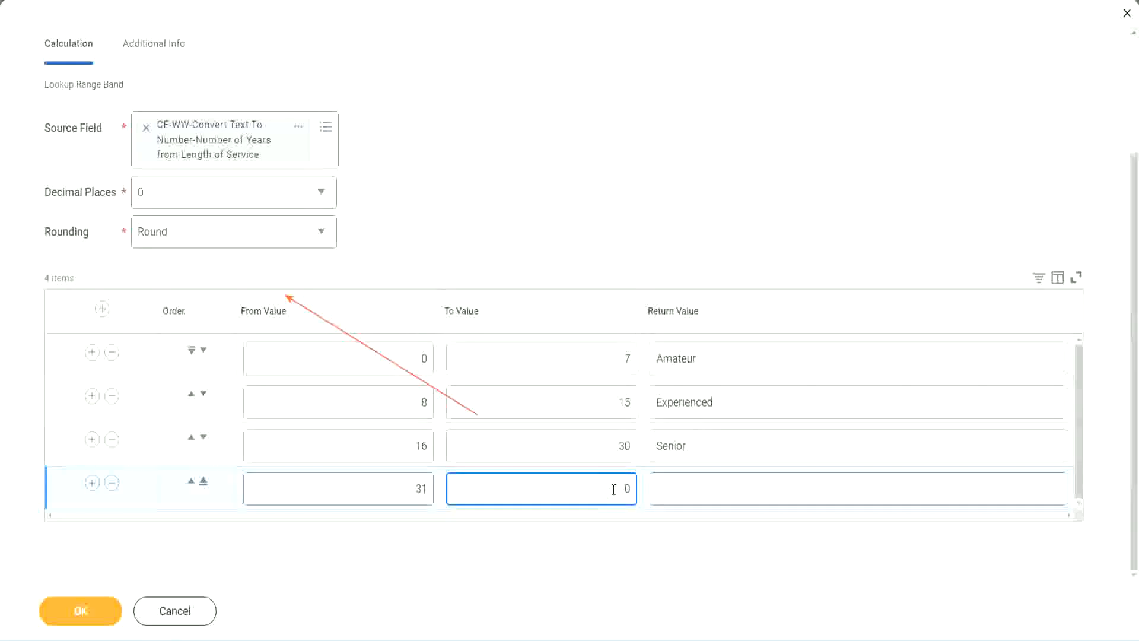
text(1000)
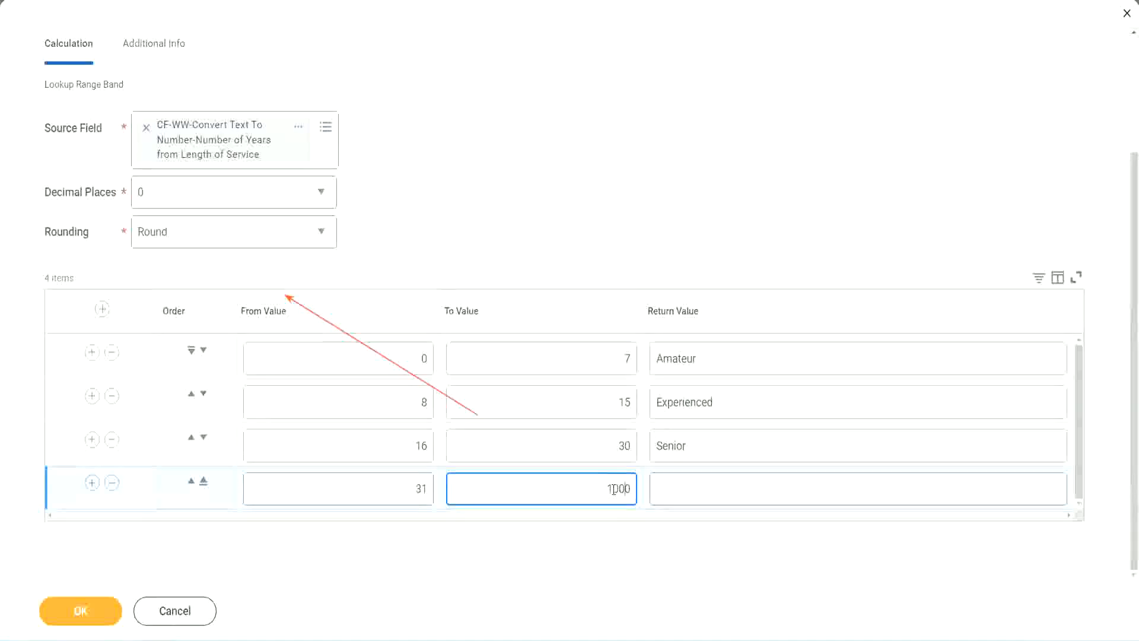
click(643, 485)
drag(598, 485, 638, 485)
click(710, 488)
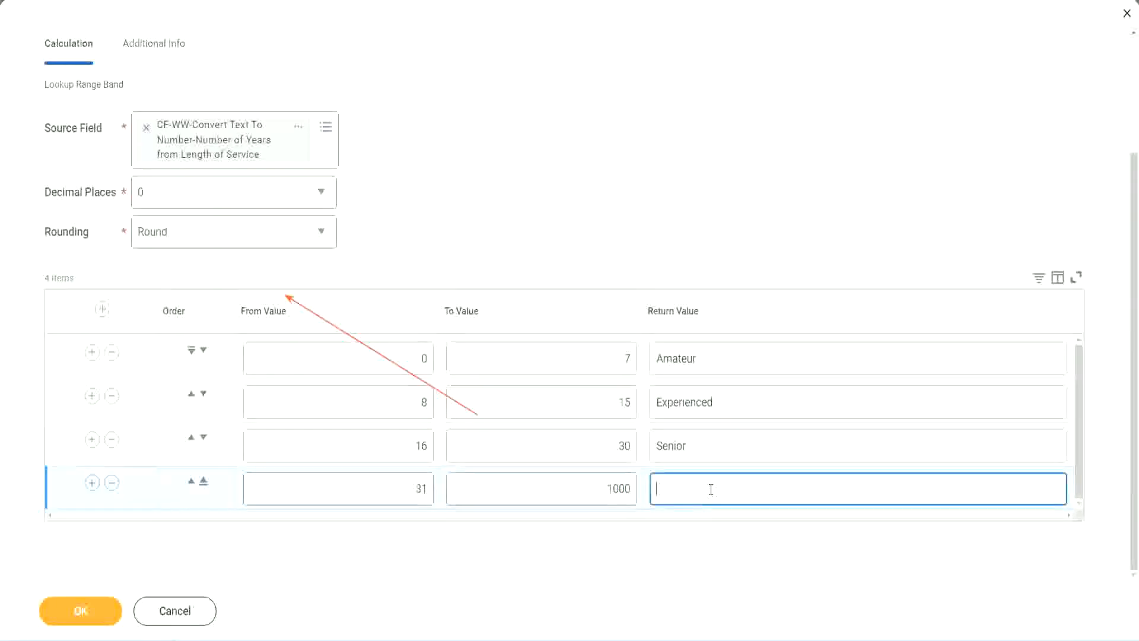
text(Legend)
click(530, 195)
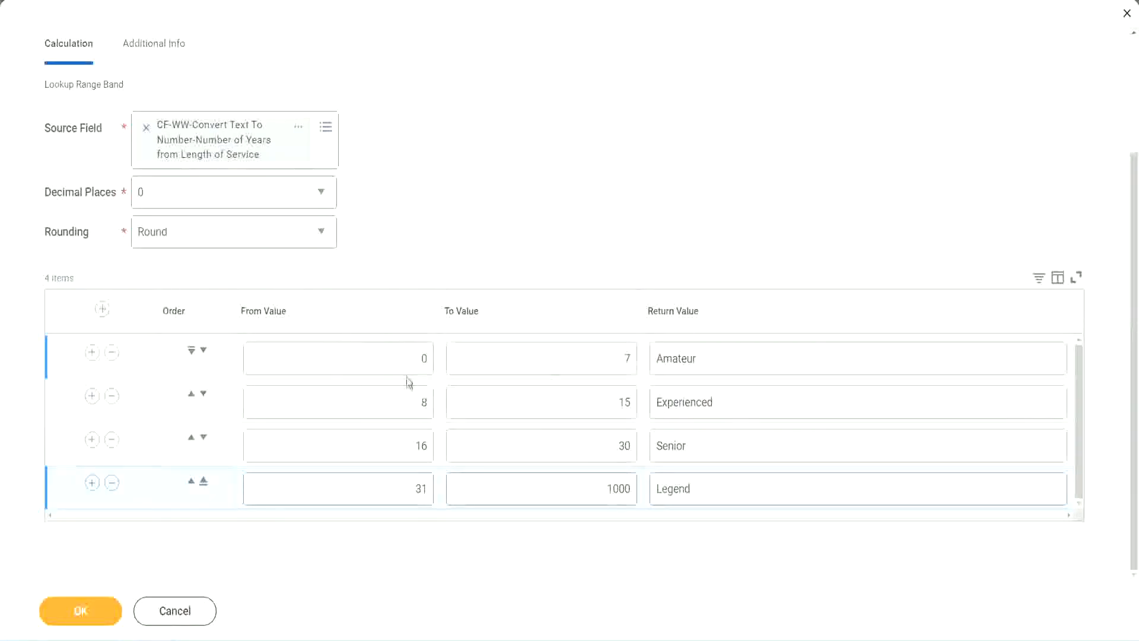
- Review the from, to and return values of the range bands before saving the calculated field
click(739, 357)
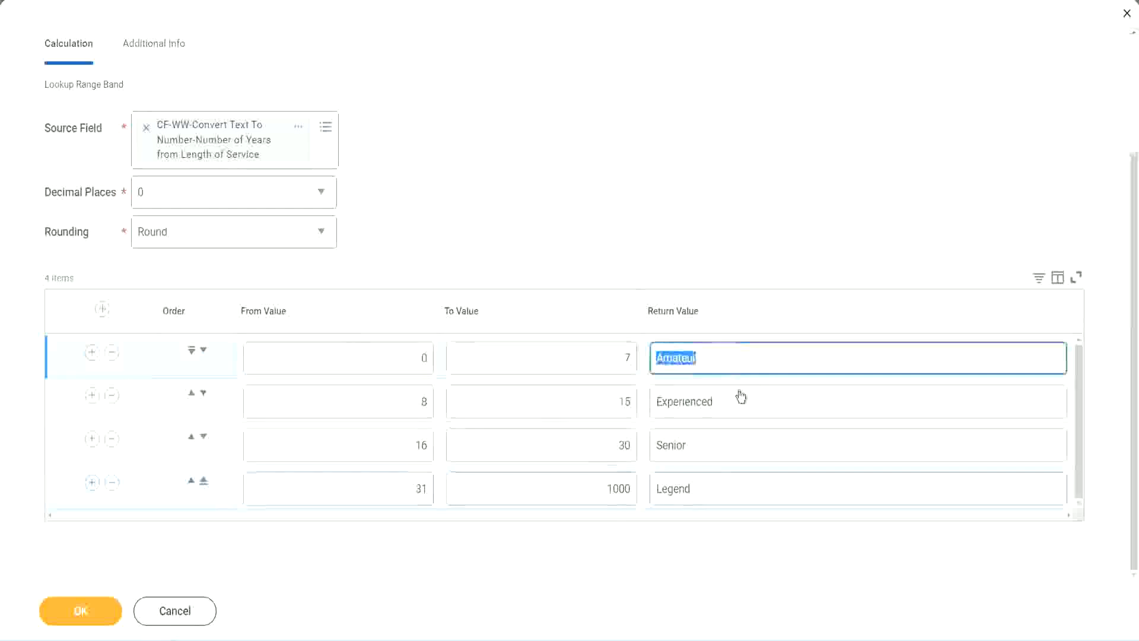
click(728, 414)
click(720, 457)
click(718, 488)
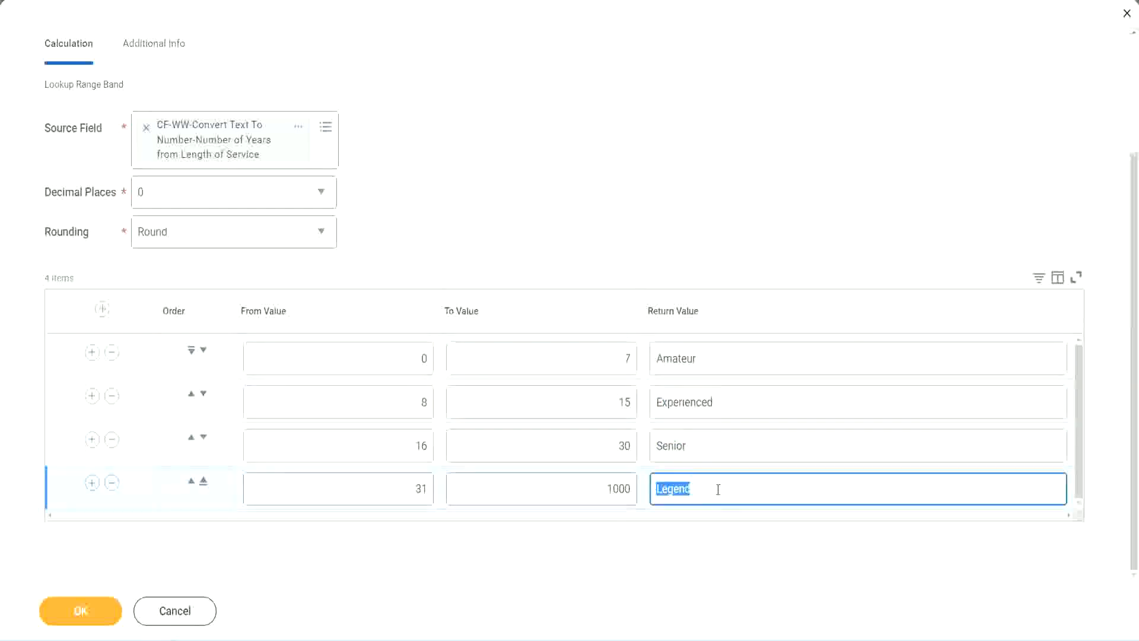
click(363, 364)
click(583, 349)
click(746, 367)
click(737, 410)
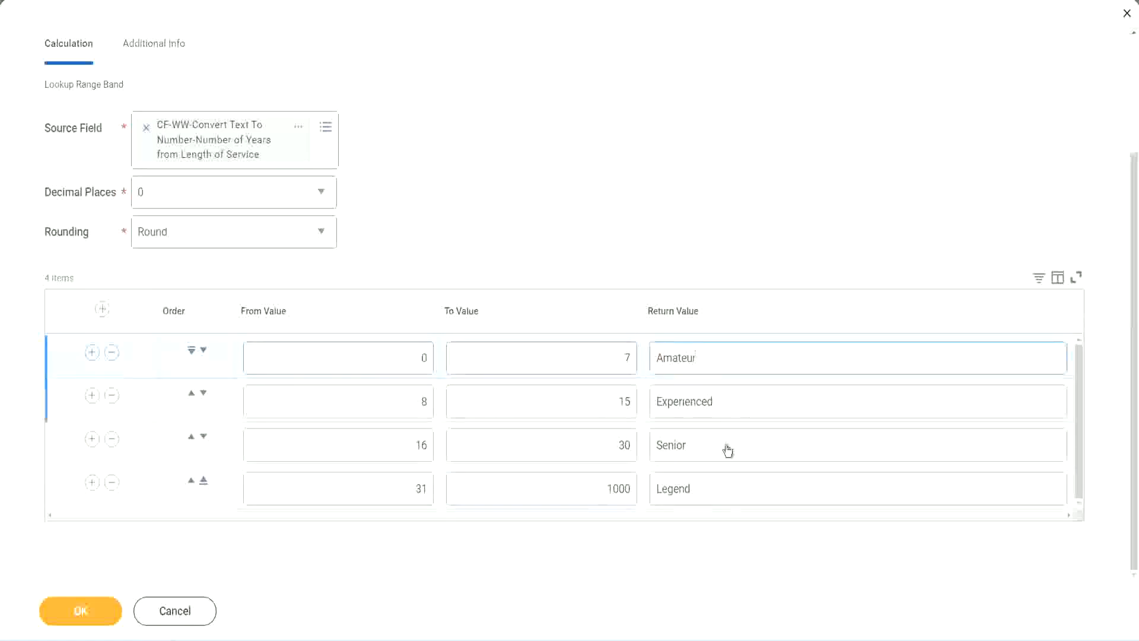
click(726, 451)
click(716, 484)
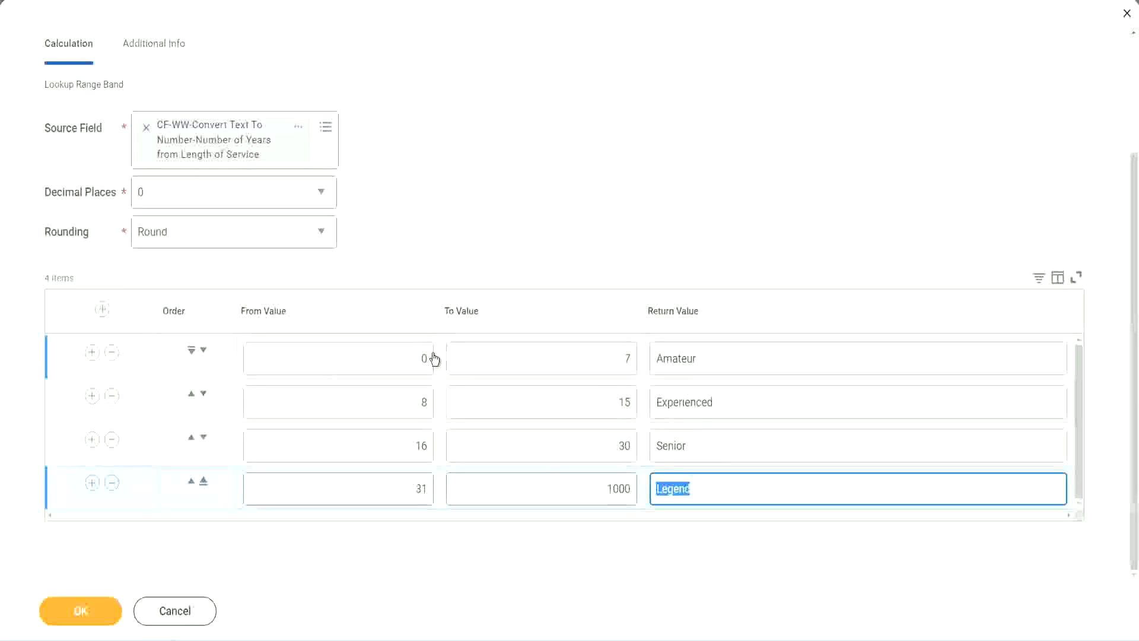
click(531, 270)
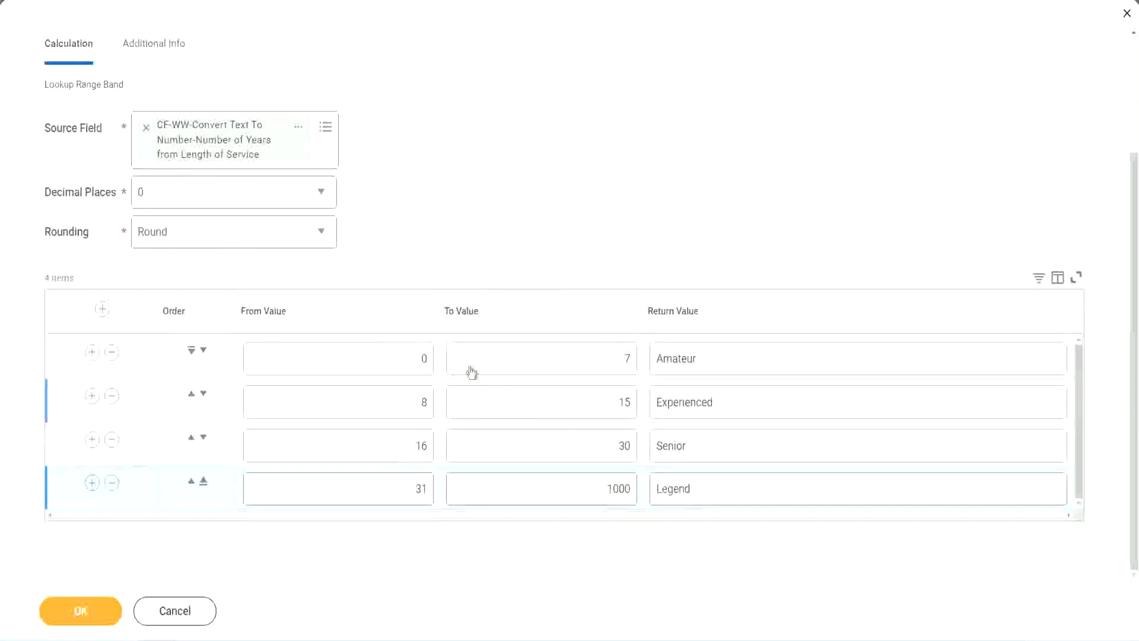
- Save the Lookup Range Band calculated field and copy its name as text from the save confirmation
click(79, 610)
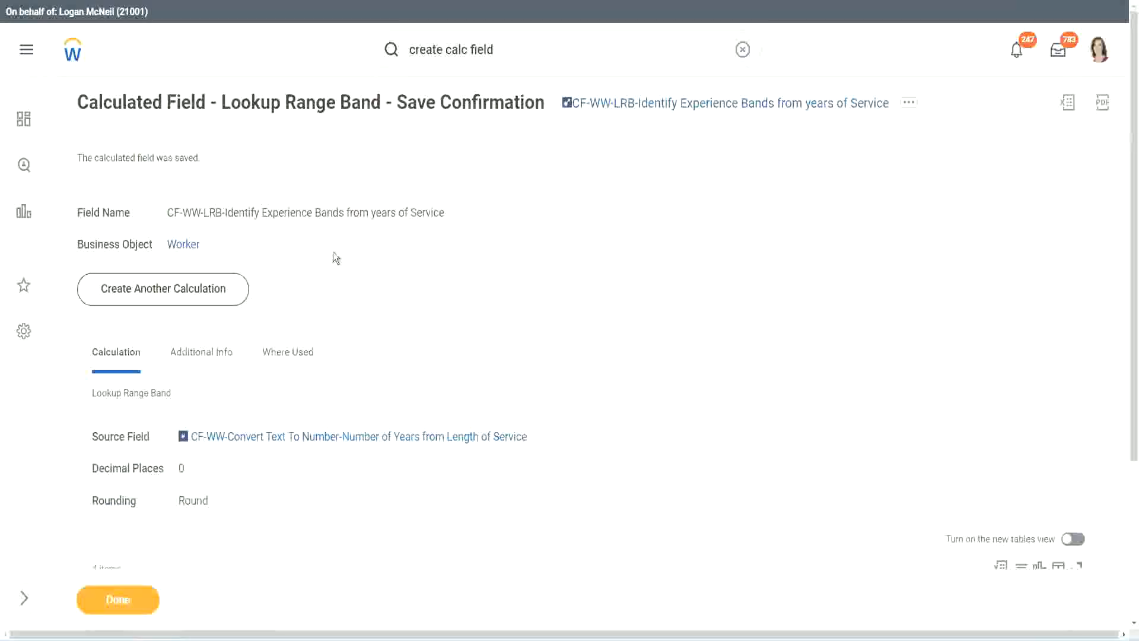
right_click(660, 106)
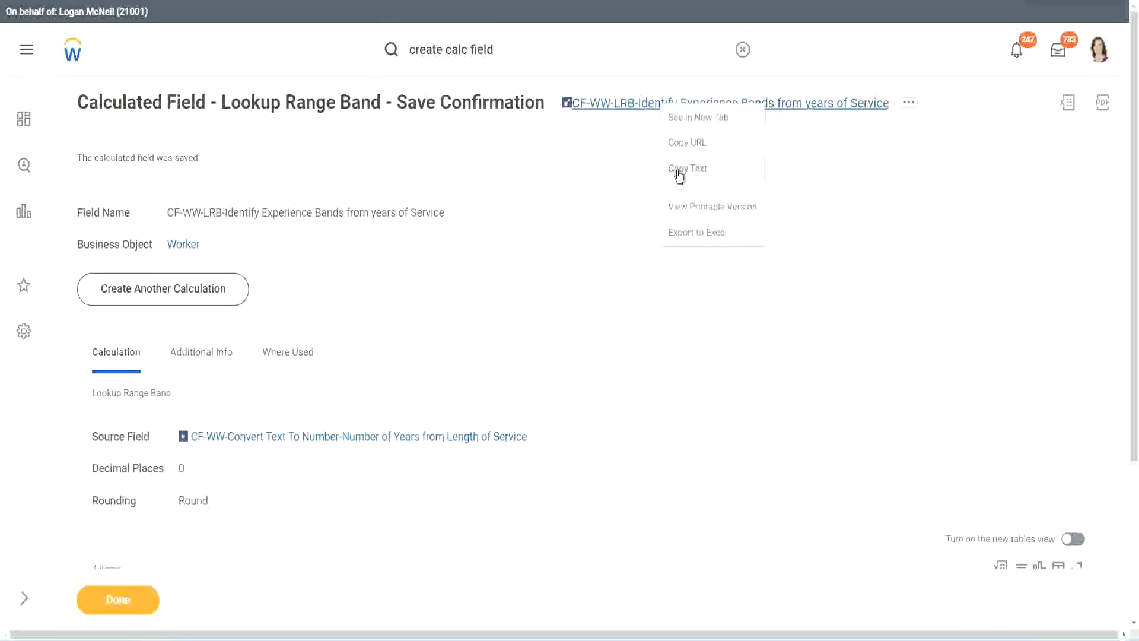
click(679, 174)
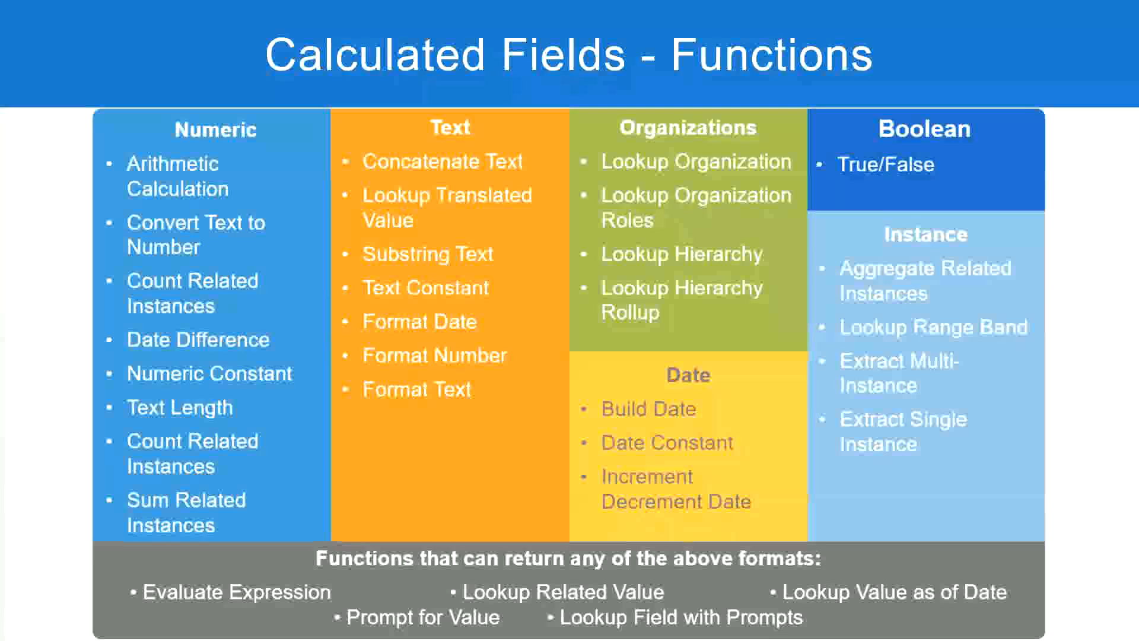
- Switch to the Notepad++ notes and add the amount "10,000 USD" on a new line a few lines below the existing text
key(alt+Tab)
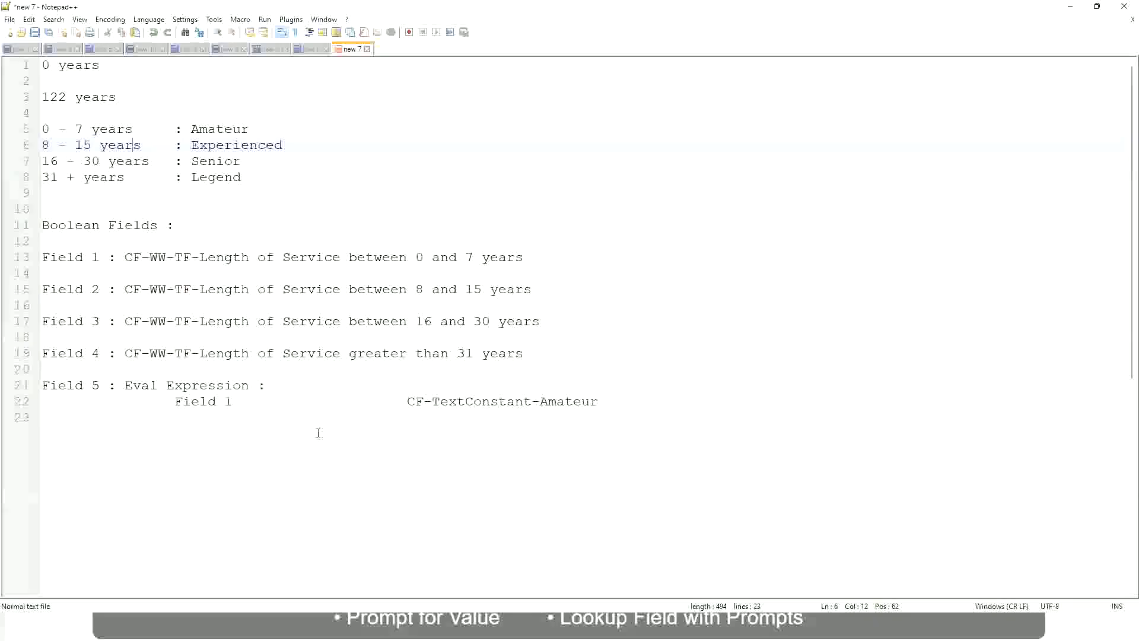
click(164, 475)
key(Return)
key(Return)
key(Return)
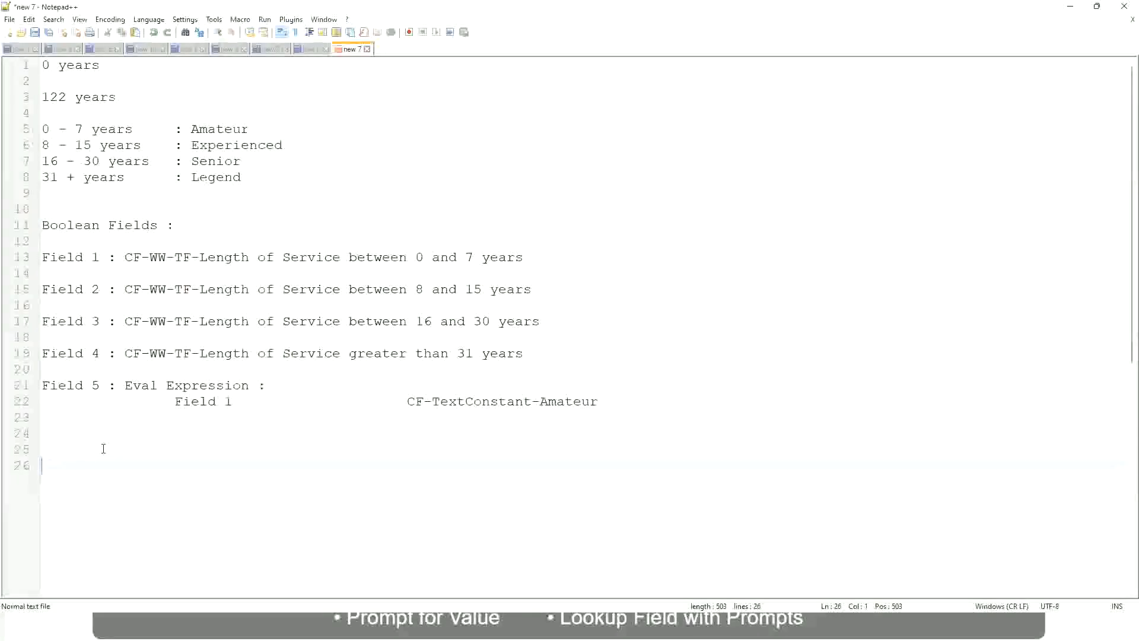
text(10,000 USD)
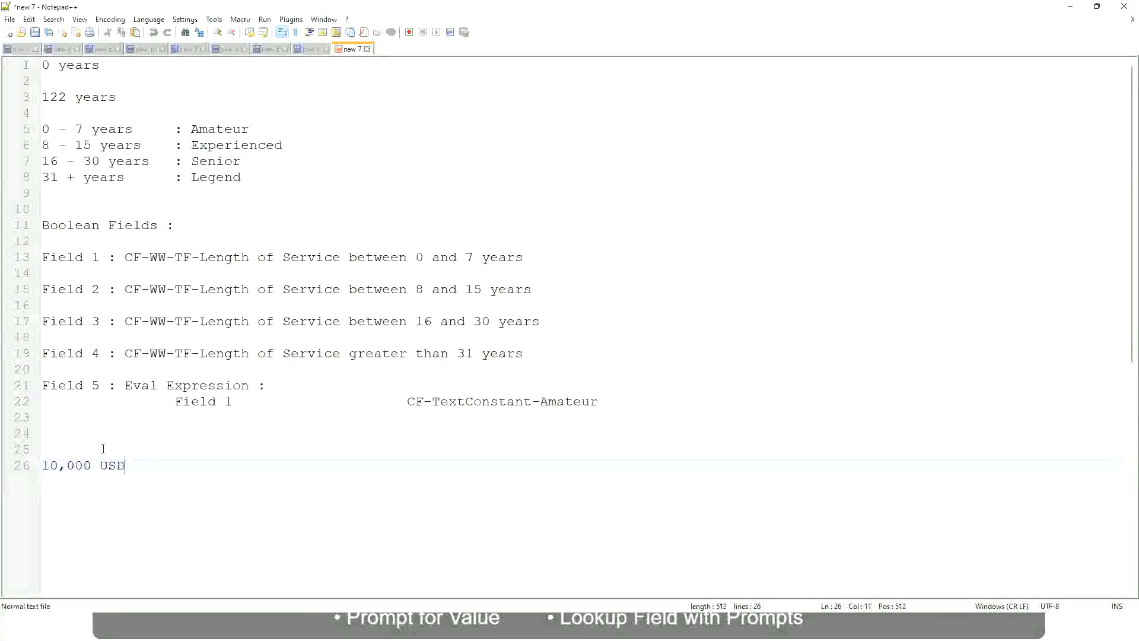
- Add the amount "1,000,000 USD" on the same line as "10,000 USD", separated by a wide tabbed gap
key(Tab)
key(Tab)
key(Tab)
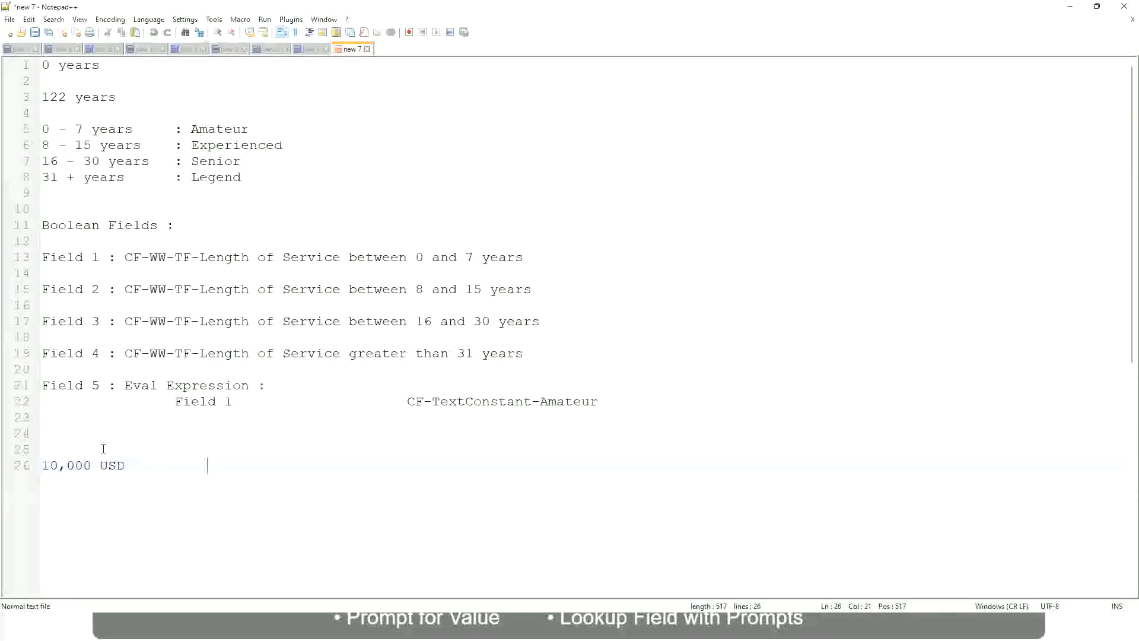
text(1,000,000)
key(Left)
key(Left)
key(Left)
key(Left)
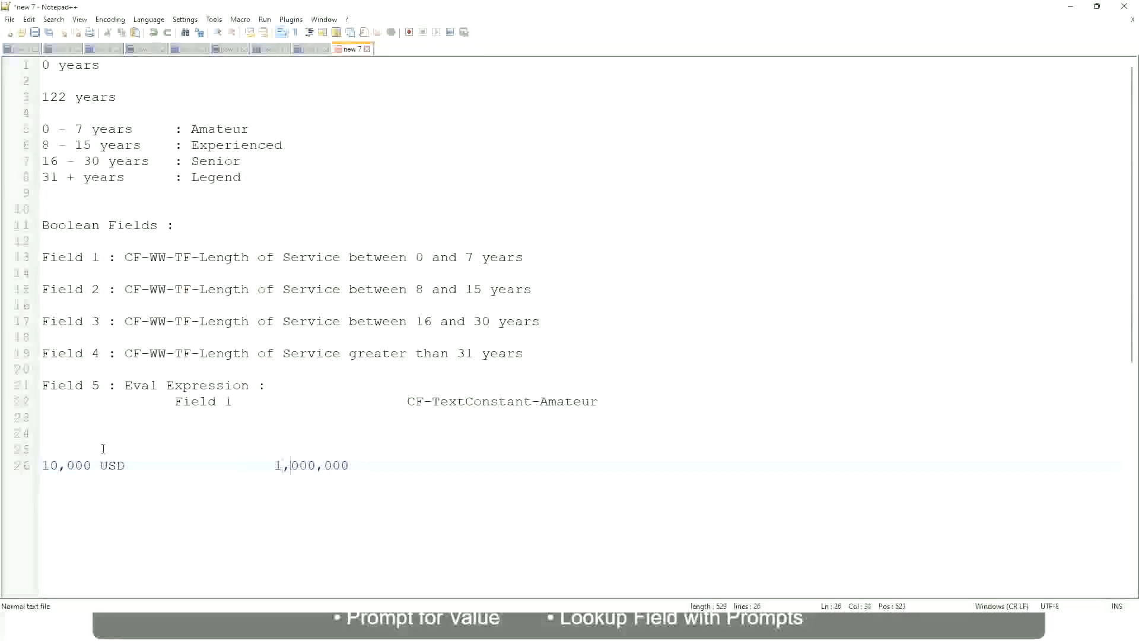
key(End)
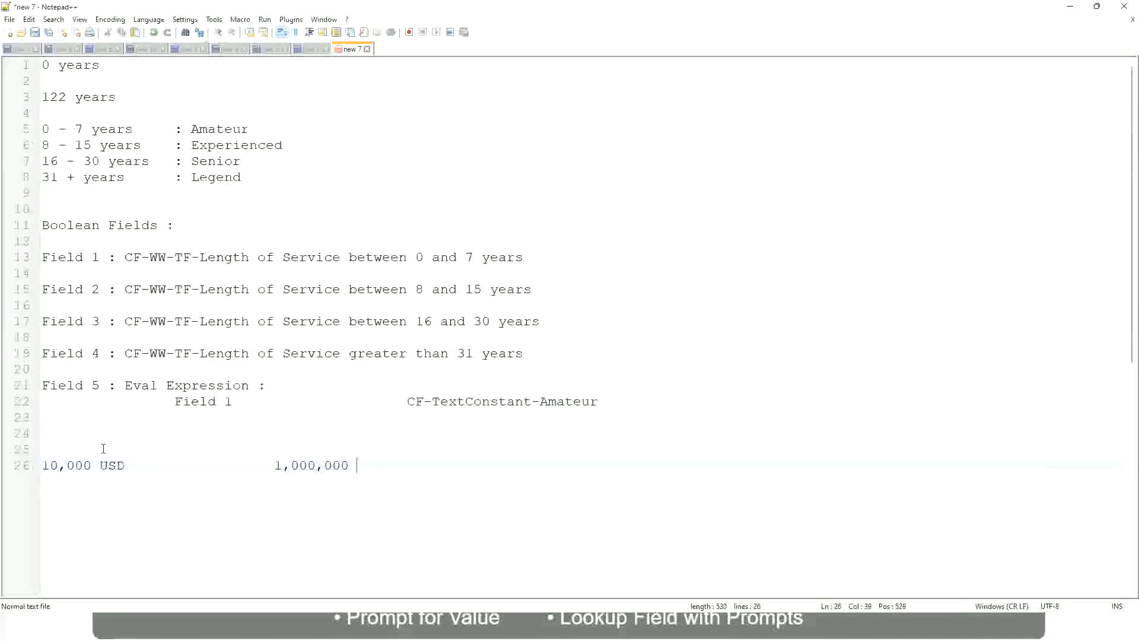
text(USD)
- Add the band "10 - 50,000 : Low" two lines below the USD amounts, with the label set apart by tabs
key(Return)
key(Return)
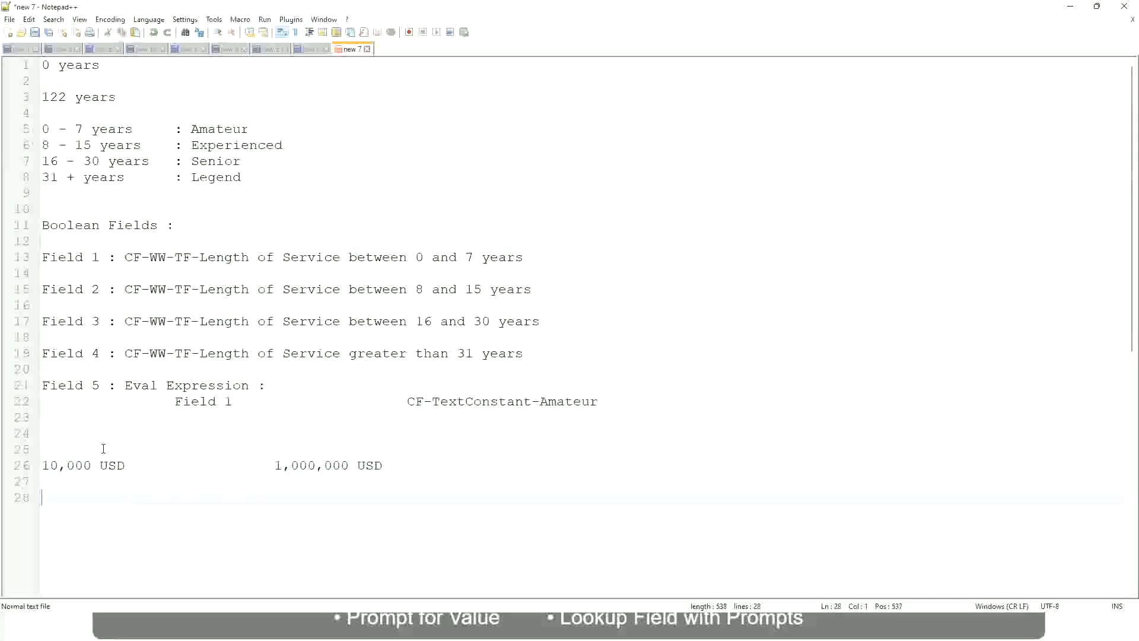
text(10 - 50,000)
key(Tab)
key(Tab)
key(Tab)
text(: Low)
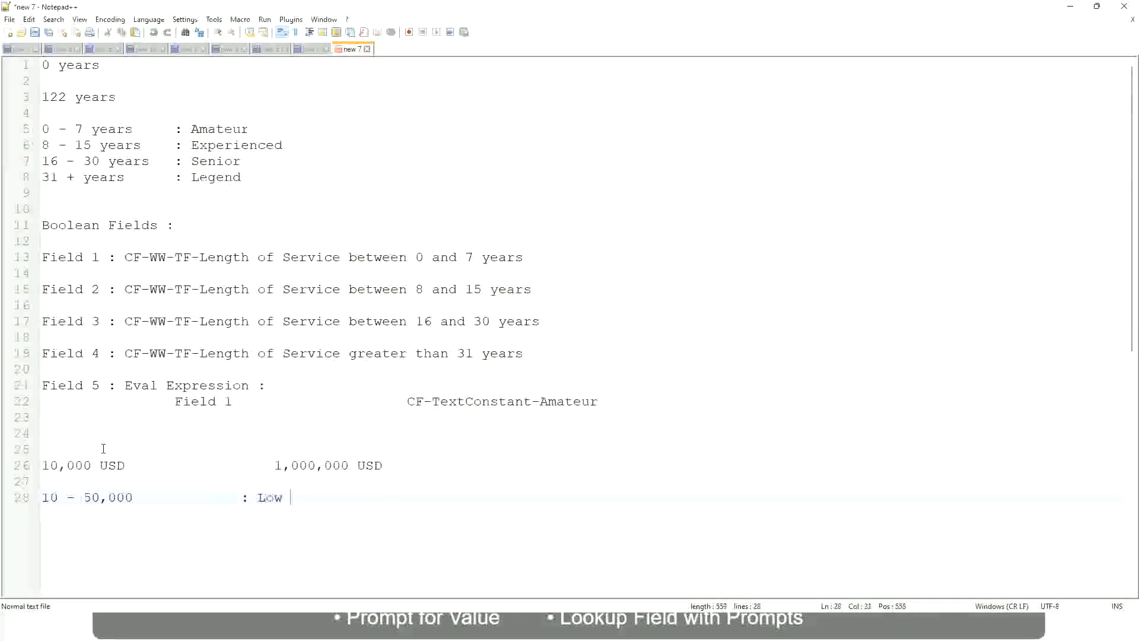
- Add the band "50,001 - 150,000 : Medium" directly below the Low band, aligning its label
key(Return)
key(Return)
key(Up)
text(5)
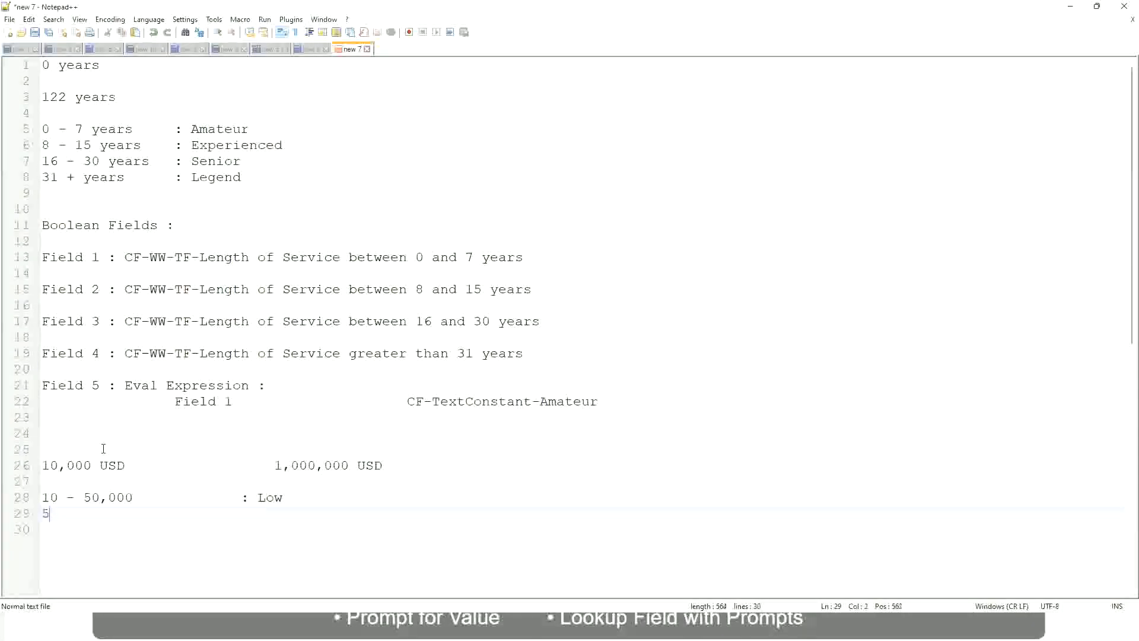
text(0,001 - 150)
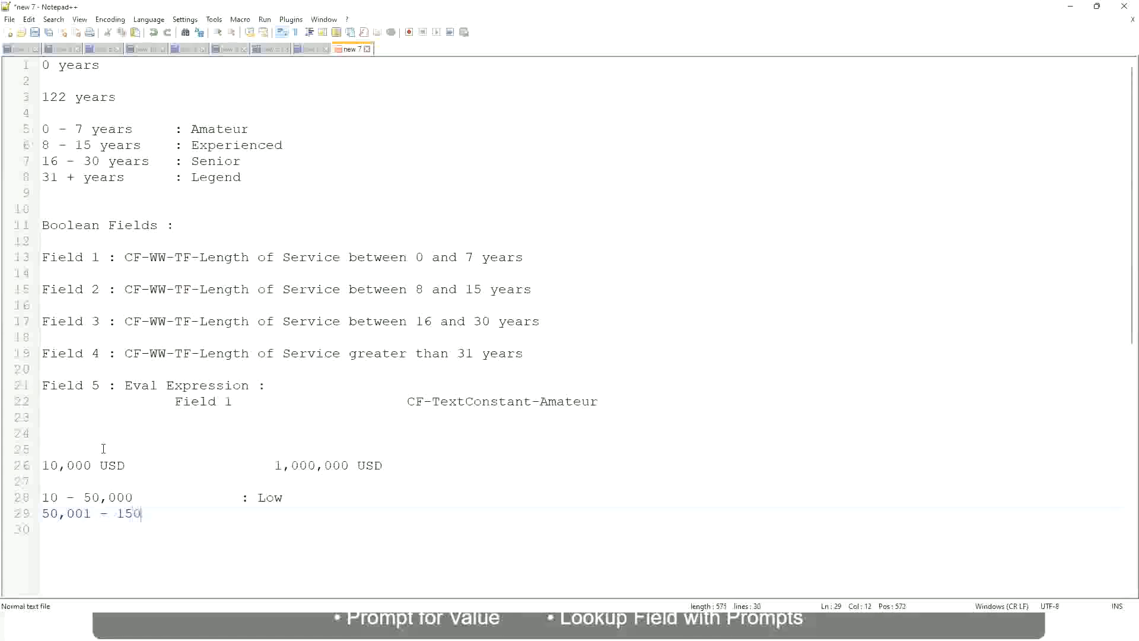
text(,000)
key(Tab)
key(Tab)
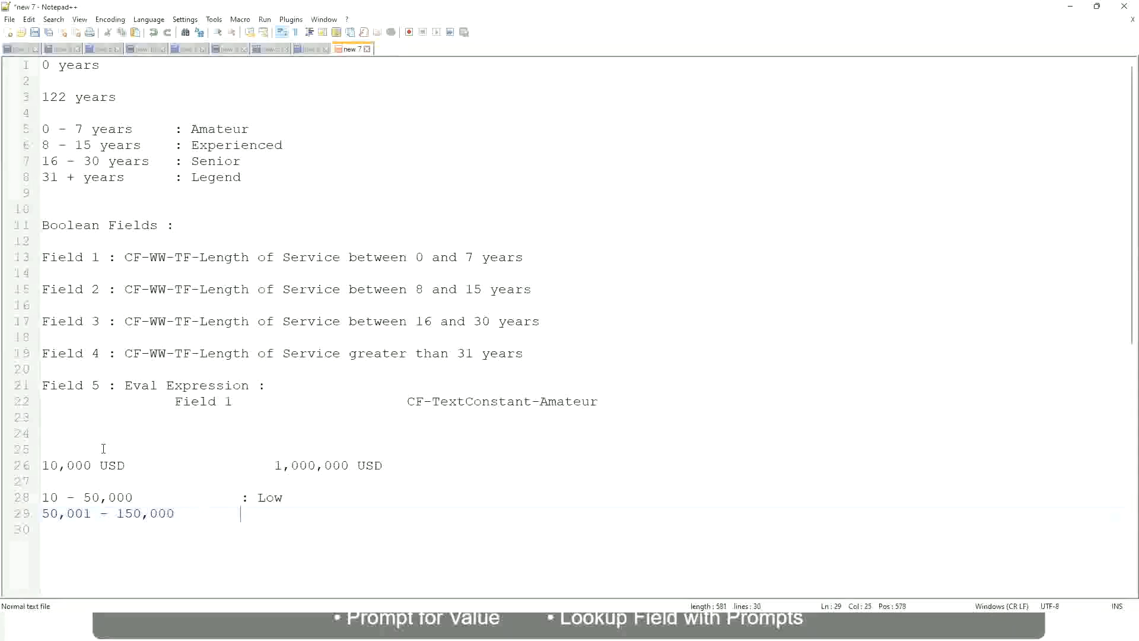
text(: Medium)
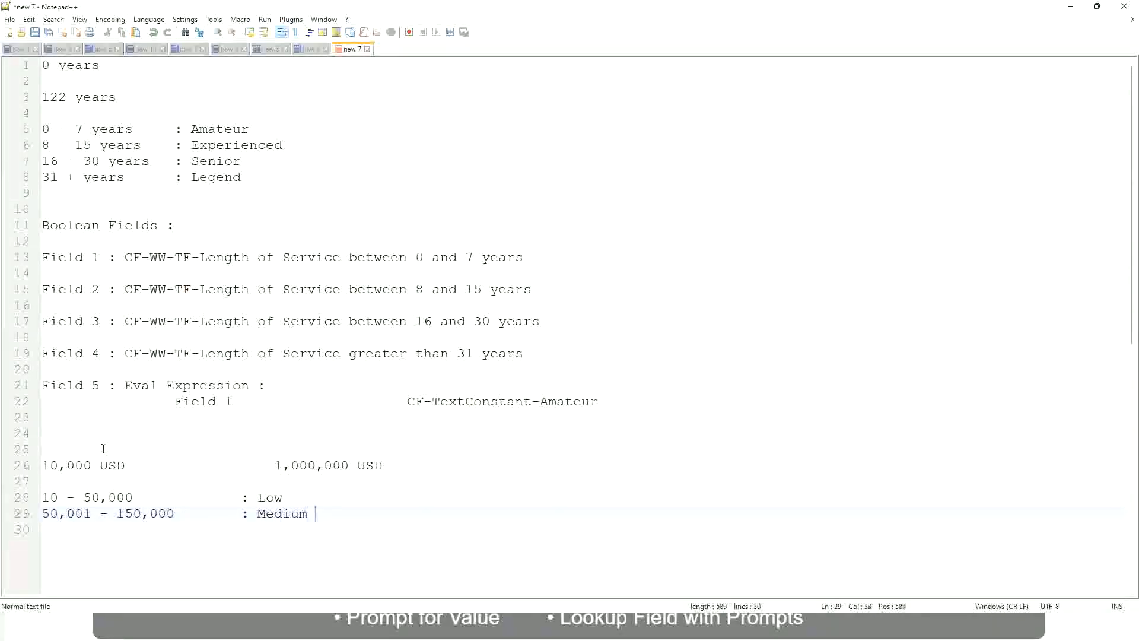
- Add the band "> 150,000 : High" directly below the Medium band, aligning its label with the others
key(Return)
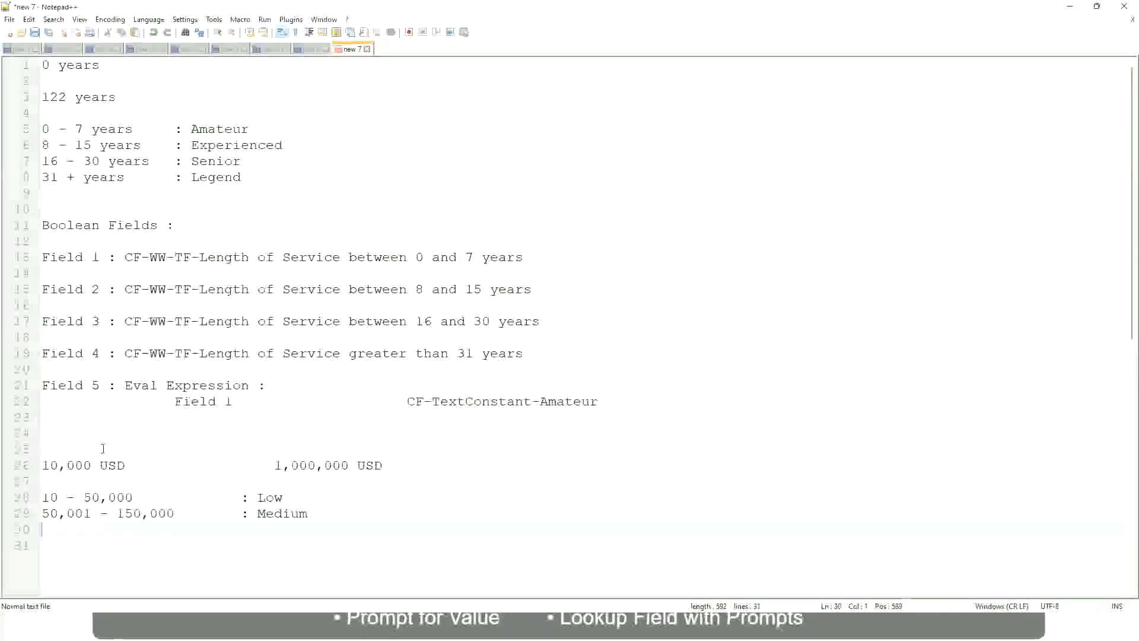
text(> 1)
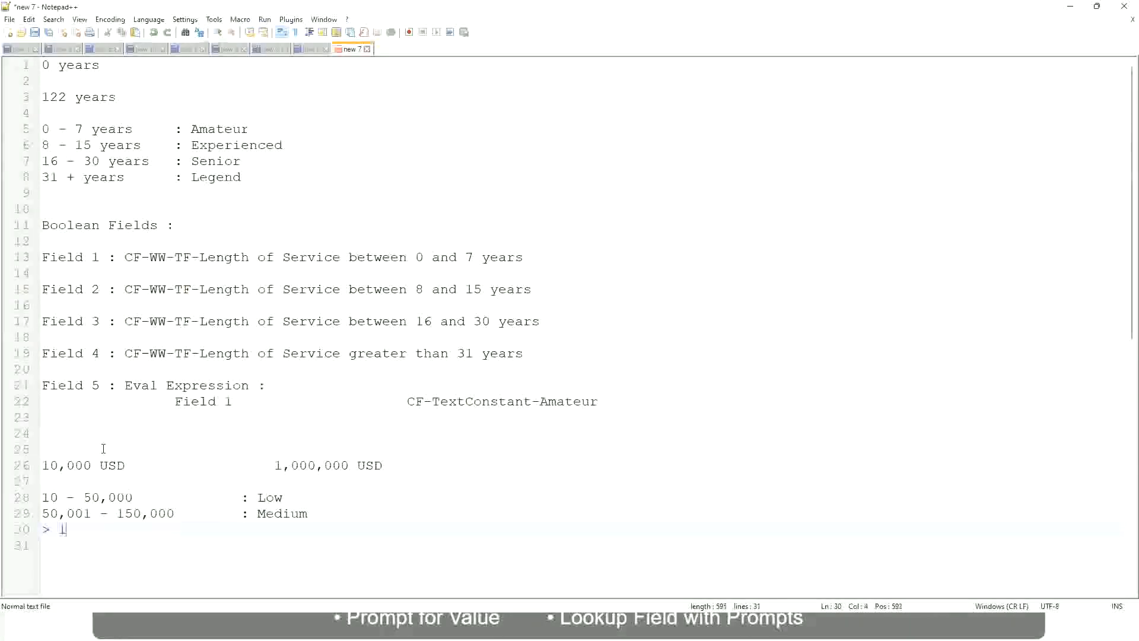
text(50,000)
key(Tab)
key(Tab)
key(Tab)
text(: High)
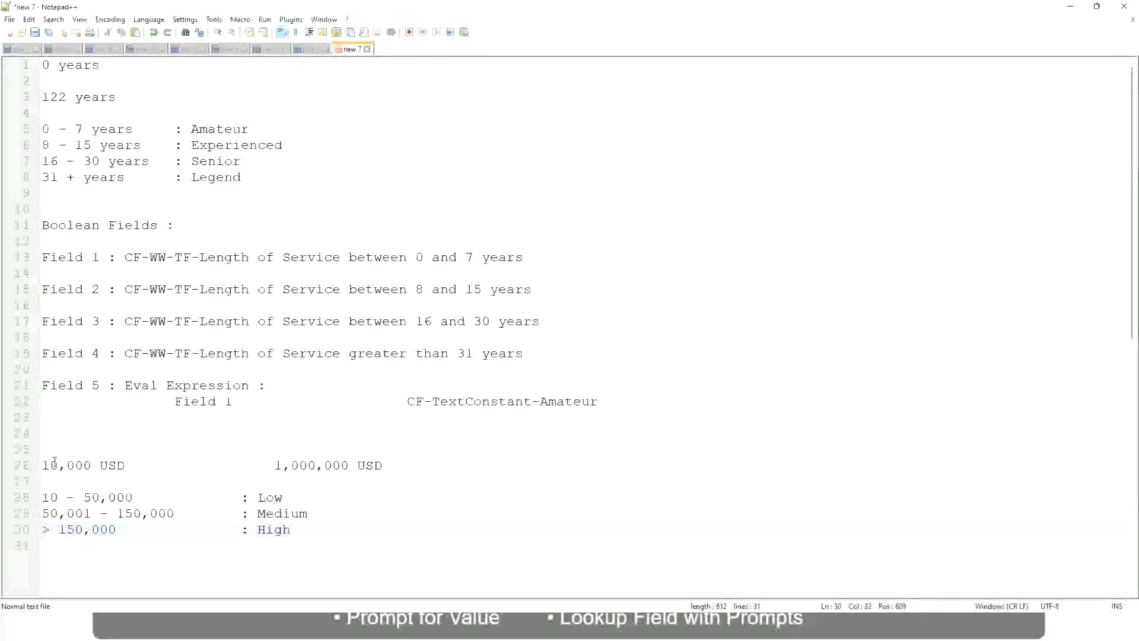
- Review the lowest and highest USD amounts against the Low, Medium and High bands in the notes
click(36, 465)
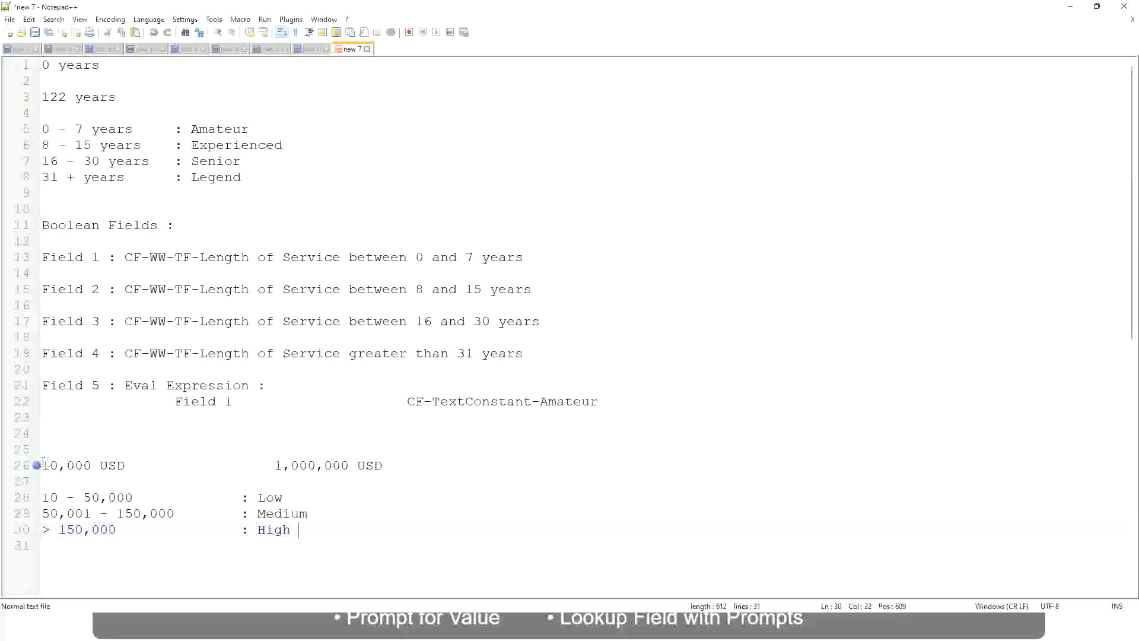
click(35, 465)
click(50, 465)
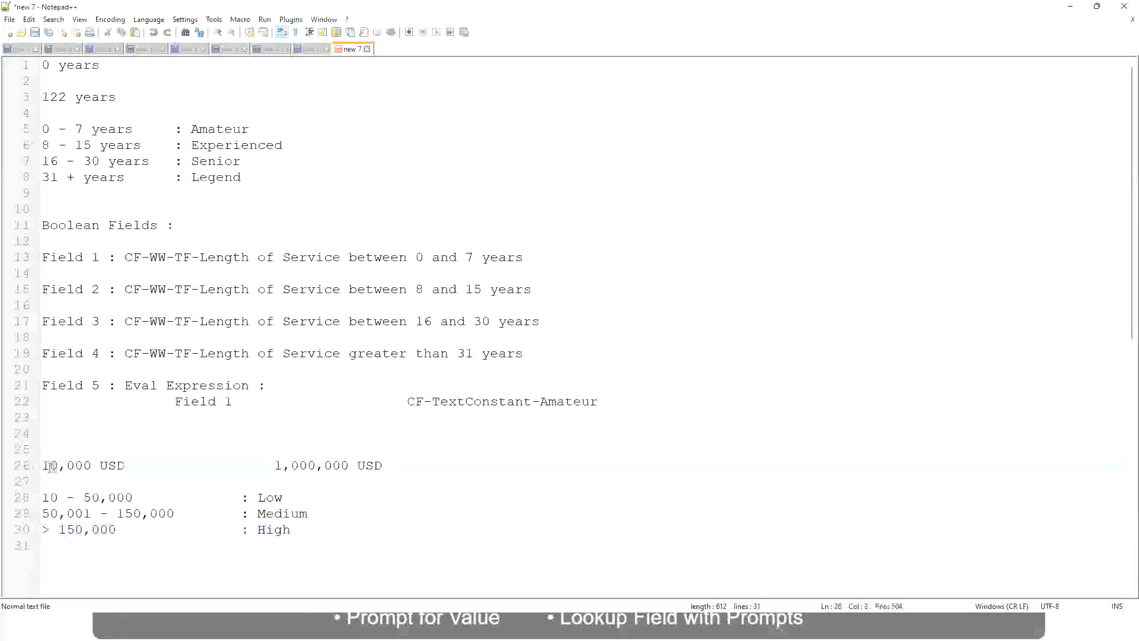
double_click(340, 465)
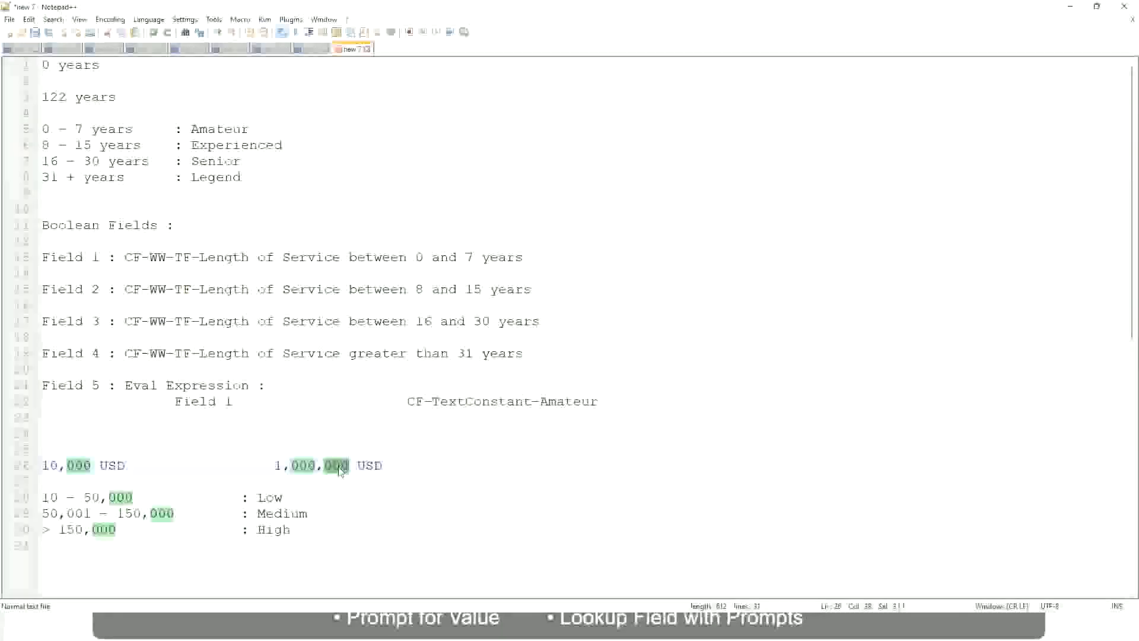
click(220, 514)
click(34, 465)
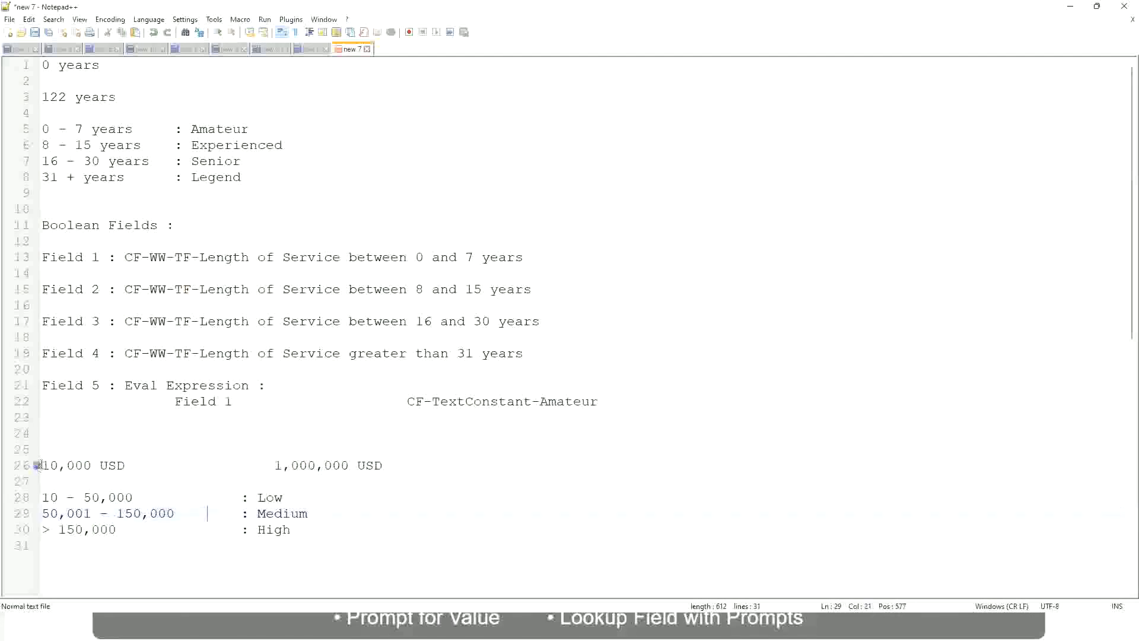
click(351, 466)
click(276, 497)
click(274, 529)
click(292, 527)
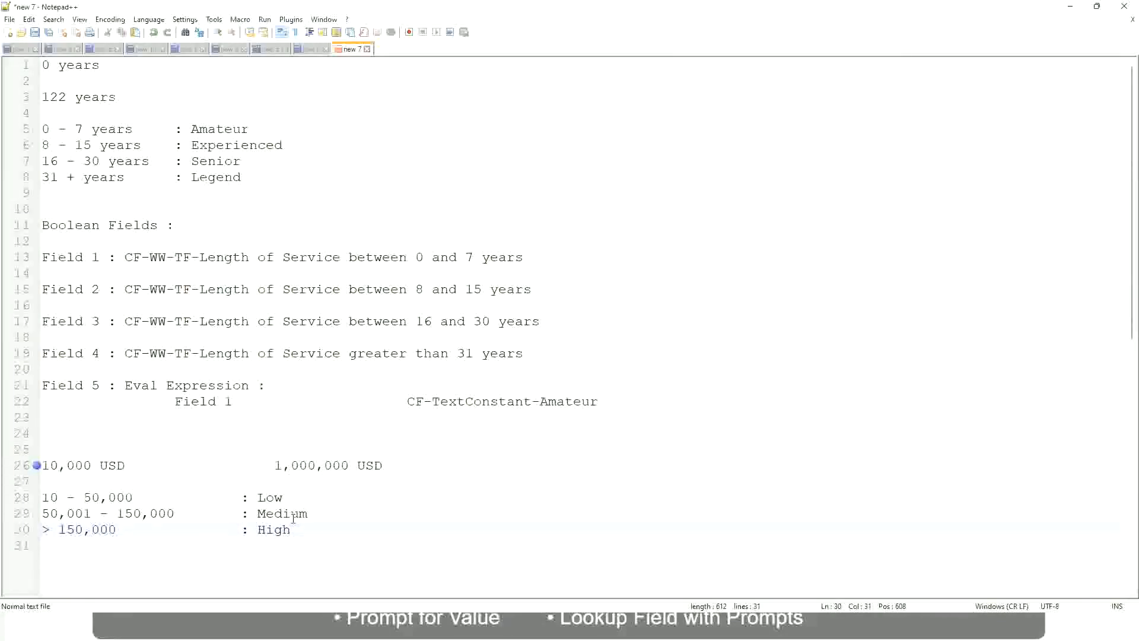